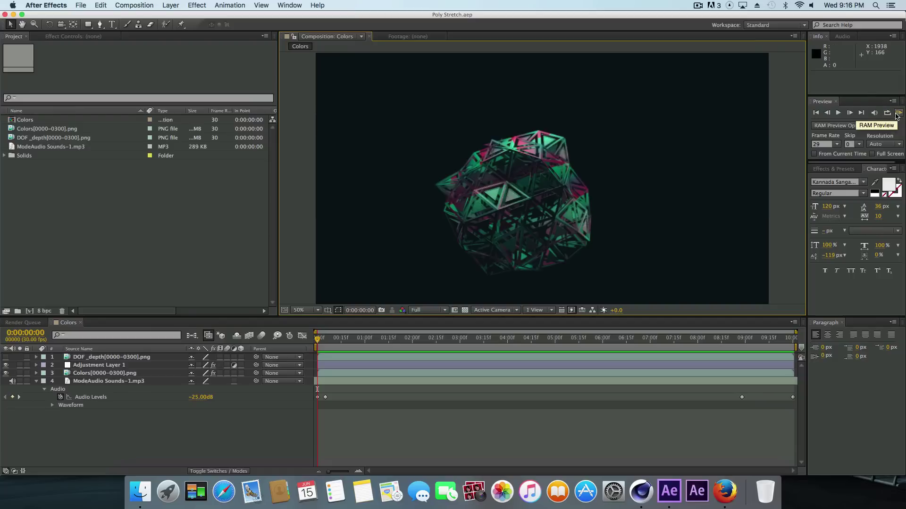
Preview the Colors composition's animation and return the playhead to the first frame.
{"action": "left_click", "coordinate": [897, 114]}
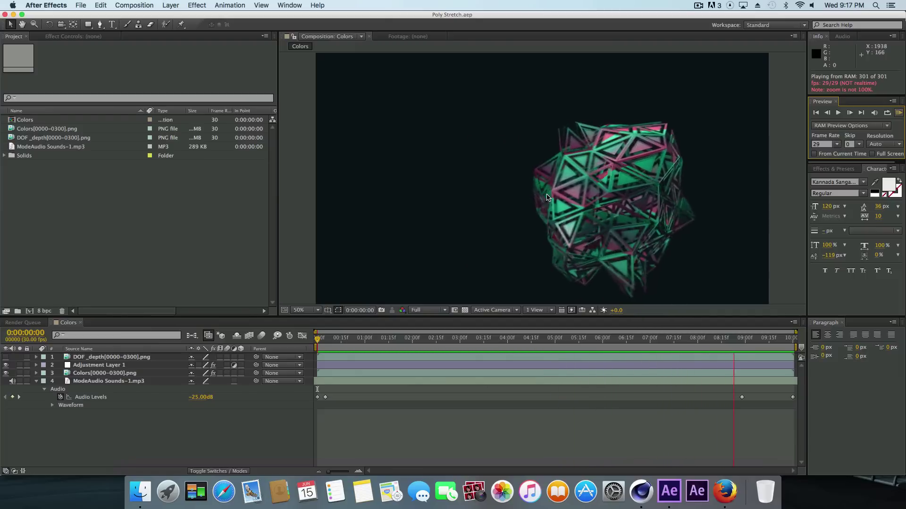
{"action": "key", "text": "space"}
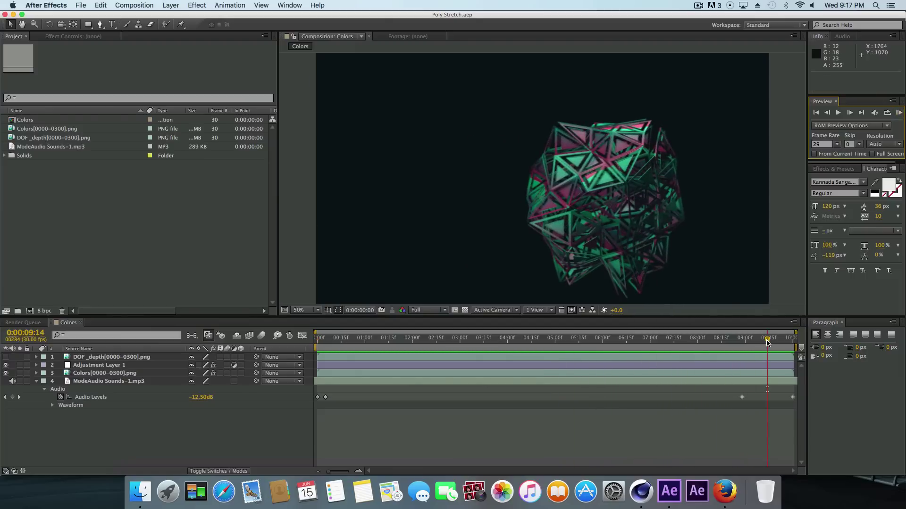
{"action": "left_click_drag", "start_coordinate": [766, 340], "coordinate": [315, 336]}
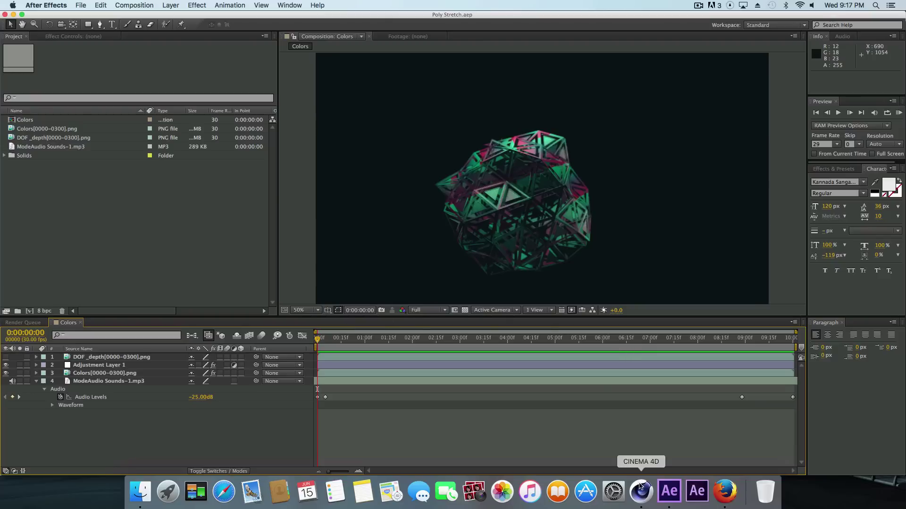
Switch to Cinema 4D and add a Platonic primitive to the empty scene.
{"action": "left_click", "coordinate": [641, 490]}
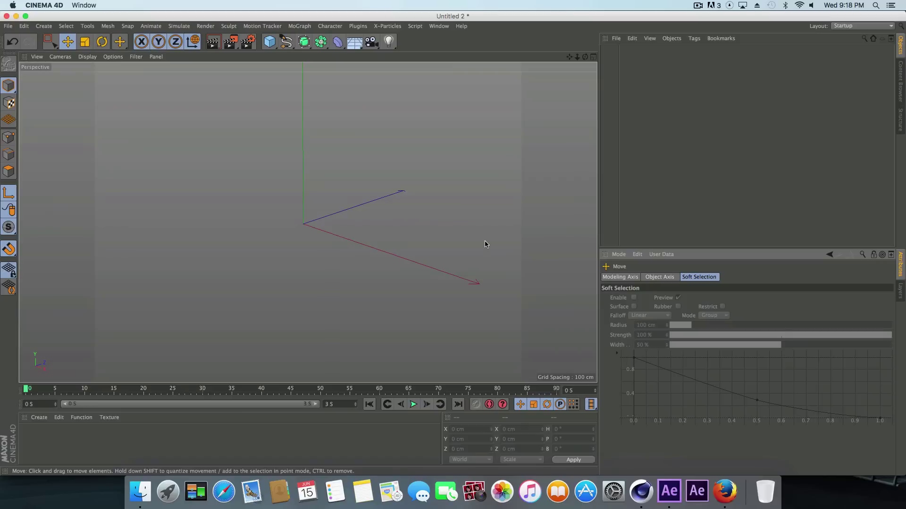
{"action": "left_click", "coordinate": [273, 44]}
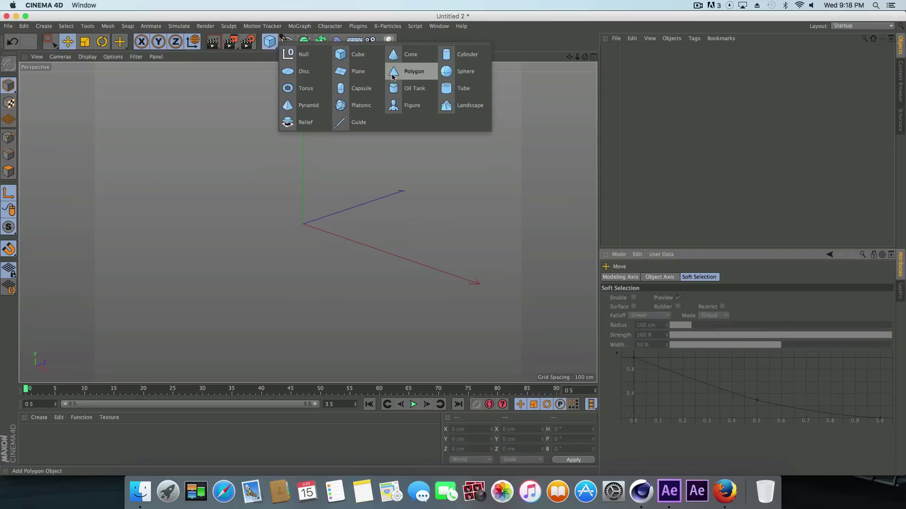
{"action": "left_click", "coordinate": [370, 103]}
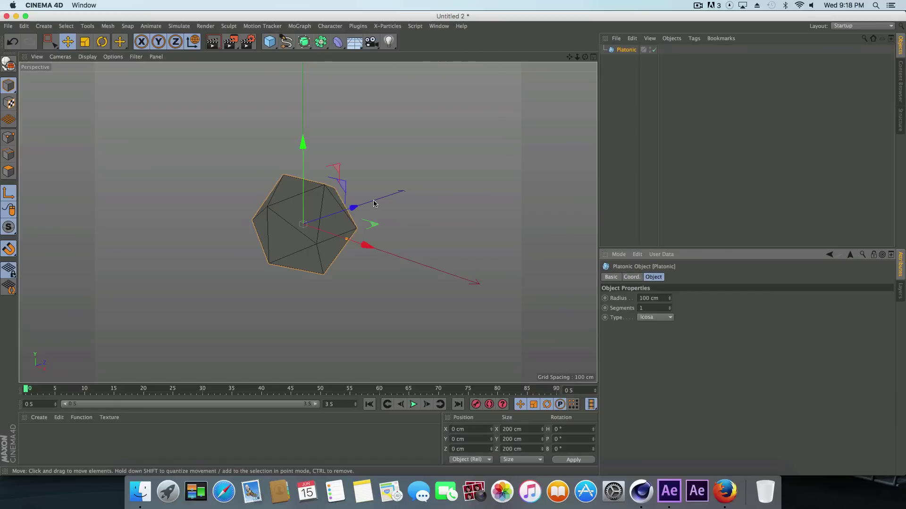
Display the Platonic in the perspective view with Gouraud Shading (Lines).
{"action": "left_click_drag", "start_coordinate": [586, 57], "coordinate": [88, 88]}
{"action": "left_click", "coordinate": [95, 56]}
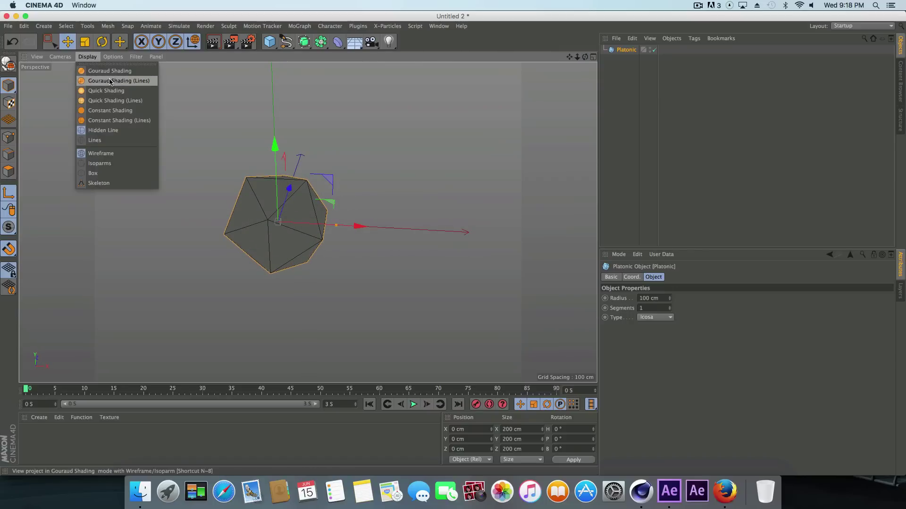
{"action": "left_click", "coordinate": [116, 83]}
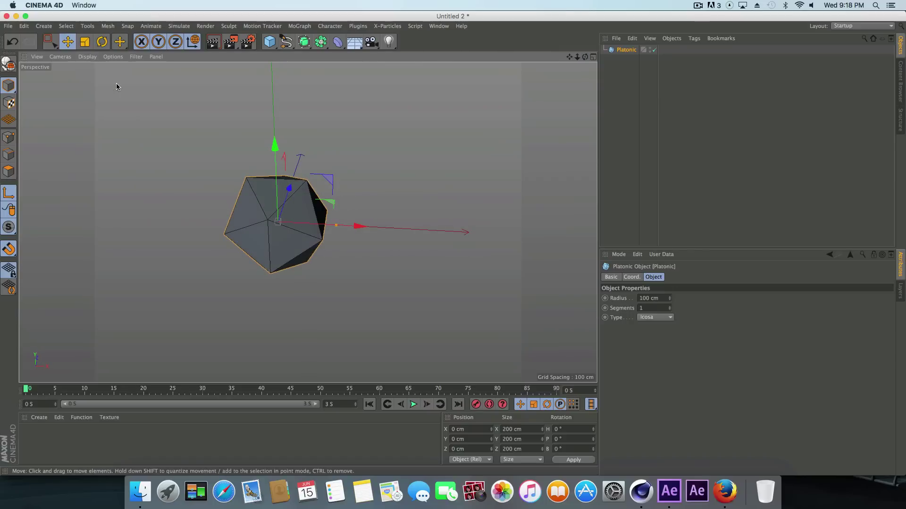
{"action": "scroll", "coordinate": [279, 228], "scroll_direction": "down", "scroll_amount": 5}
{"action": "scroll", "coordinate": [278, 228], "scroll_direction": "up", "scroll_amount": 7}
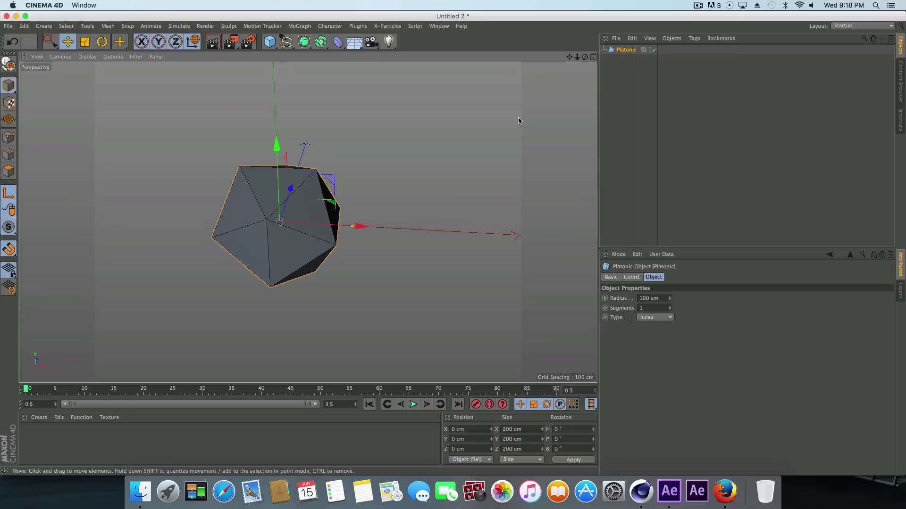
{"action": "mouse_move", "coordinate": [585, 57]}
{"action": "left_mouse_down"}
{"action": "mouse_move", "coordinate": [573, 82]}
{"action": "mouse_move", "coordinate": [584, 60]}
{"action": "left_mouse_up"}
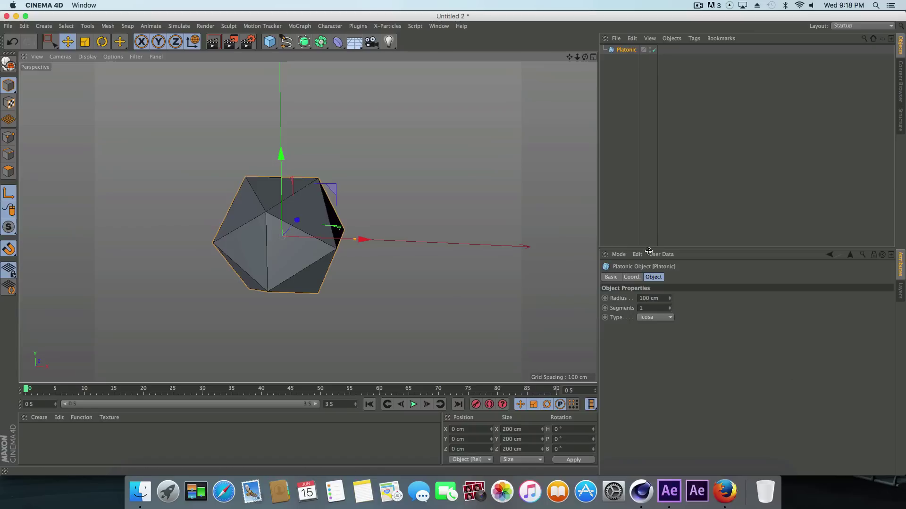
Set the Platonic's segments to 2.
{"action": "left_click", "coordinate": [669, 306]}
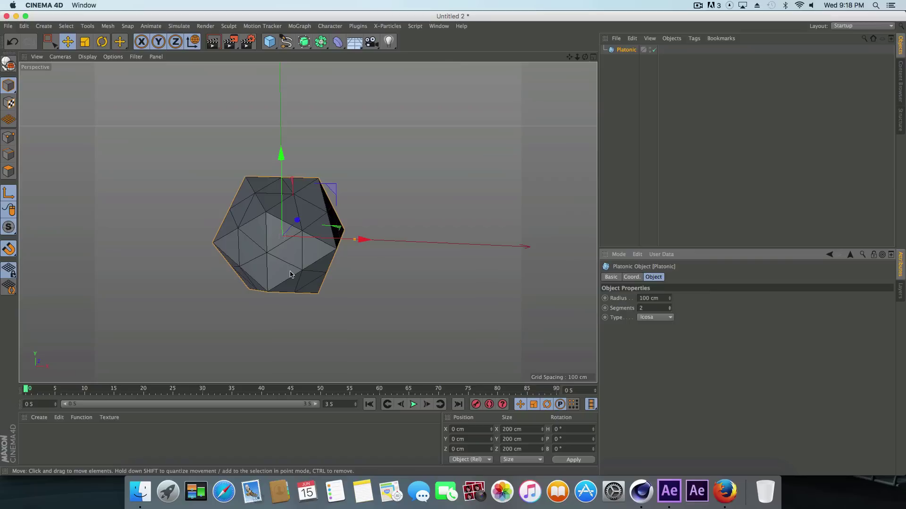
{"action": "mouse_move", "coordinate": [585, 57]}
{"action": "left_mouse_down"}
{"action": "mouse_move", "coordinate": [593, 57]}
{"action": "mouse_move", "coordinate": [576, 60]}
{"action": "mouse_move", "coordinate": [585, 63]}
{"action": "left_mouse_up"}
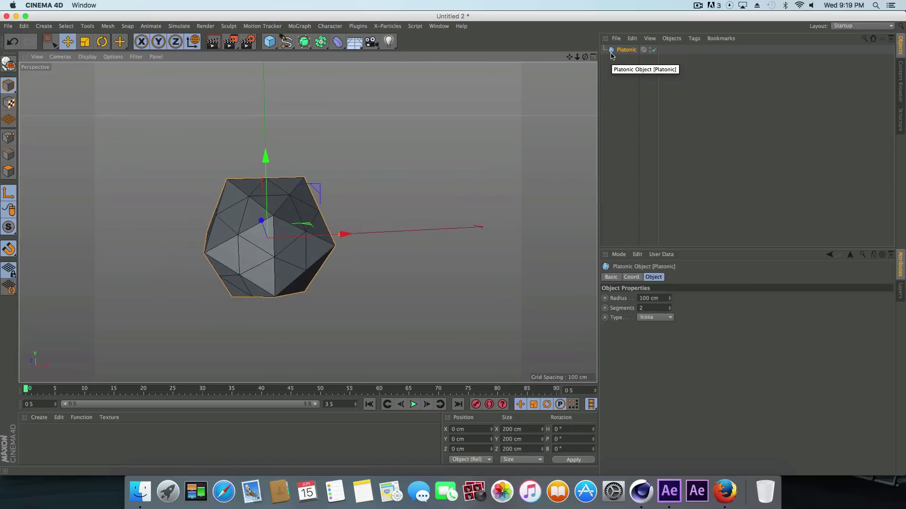
Try the Platonic with 3, 4 and 5 segments and return it to 2.
{"action": "left_click", "coordinate": [660, 309]}
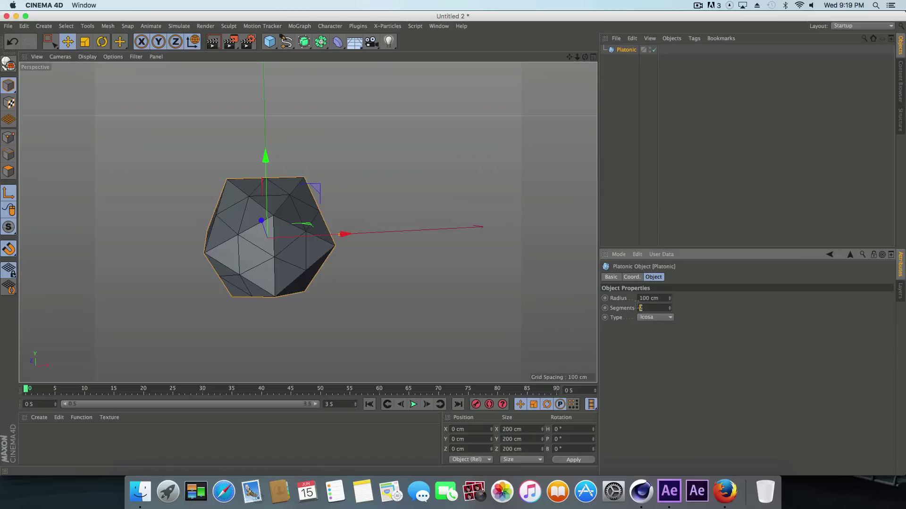
{"action": "left_click", "coordinate": [669, 307]}
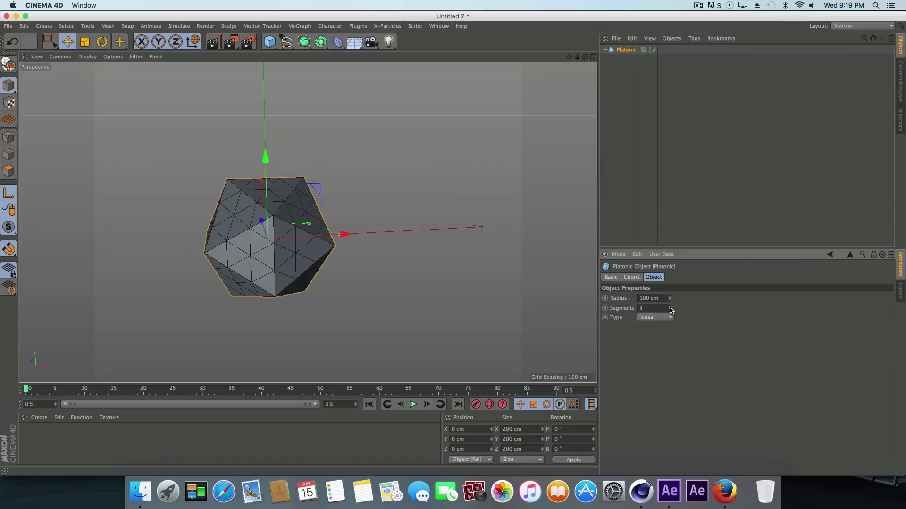
{"action": "left_click", "coordinate": [670, 307]}
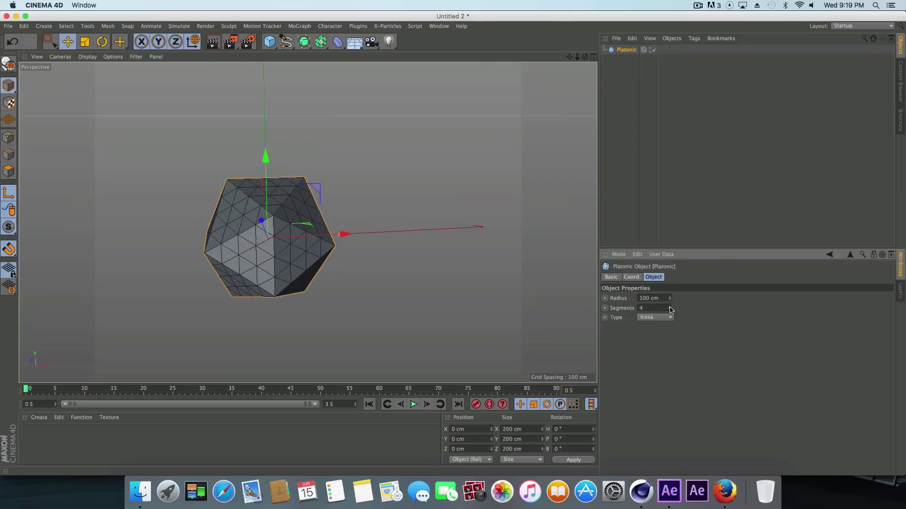
{"action": "left_click", "coordinate": [670, 307]}
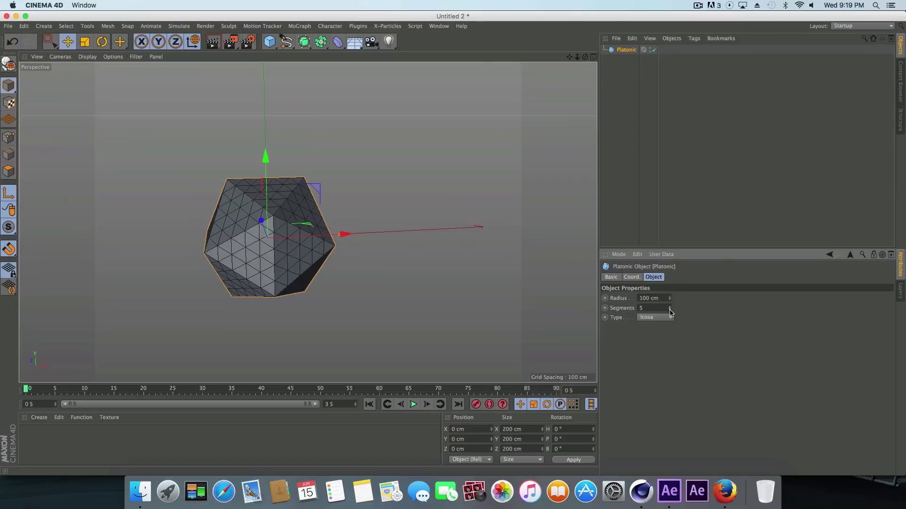
{"action": "left_click", "coordinate": [670, 310]}
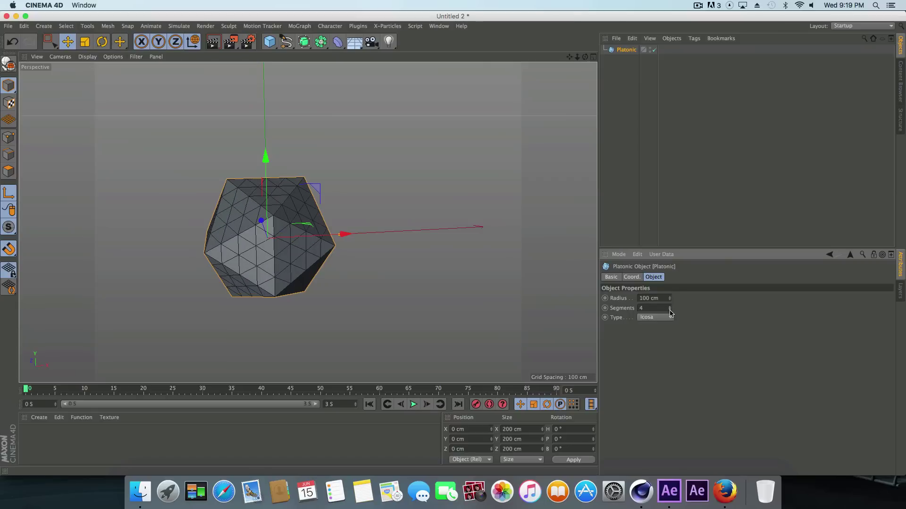
{"action": "left_click", "coordinate": [670, 310]}
{"action": "left_click", "coordinate": [670, 310]}
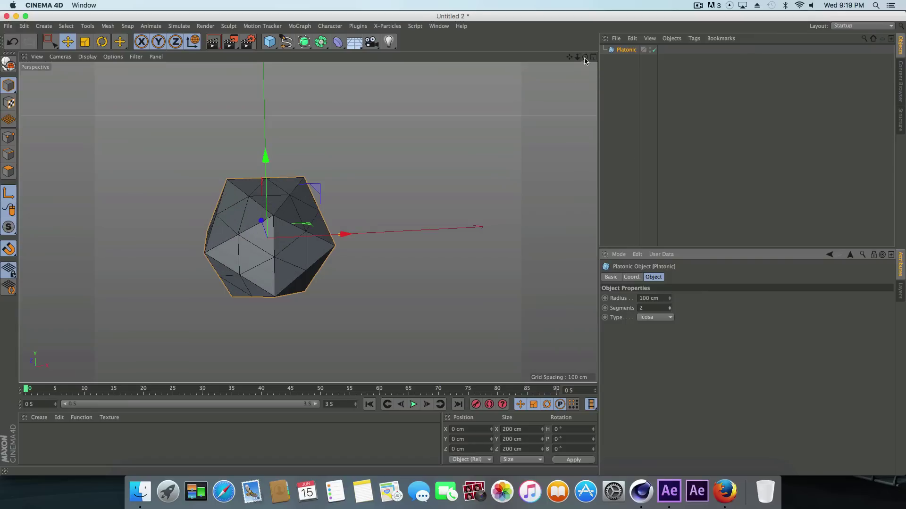
Make the Platonic editable and select all of its faces in polygon mode.
{"action": "left_click_drag", "start_coordinate": [585, 57], "coordinate": [325, 214]}
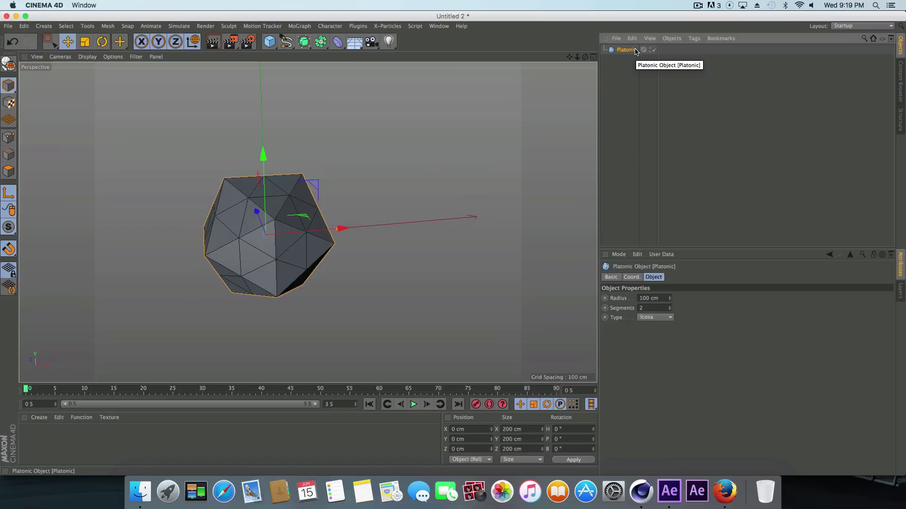
{"action": "key", "text": "c"}
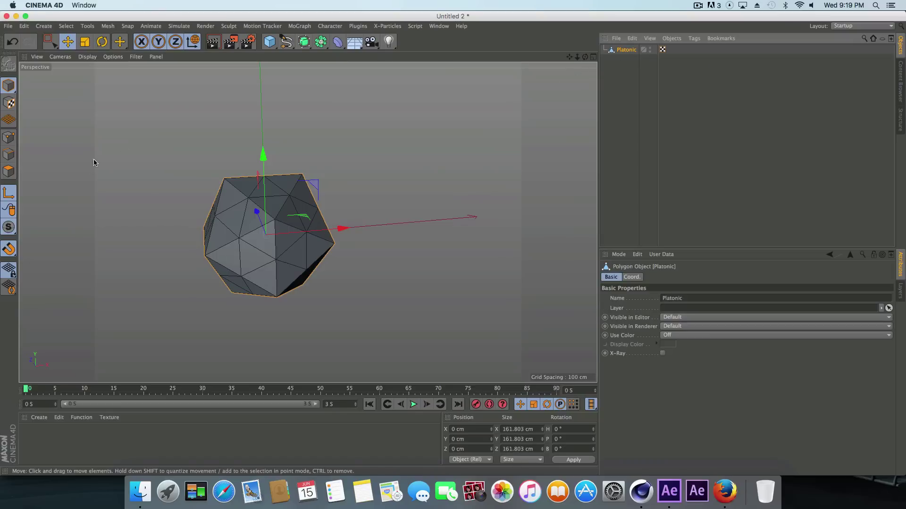
{"action": "left_click", "coordinate": [13, 177]}
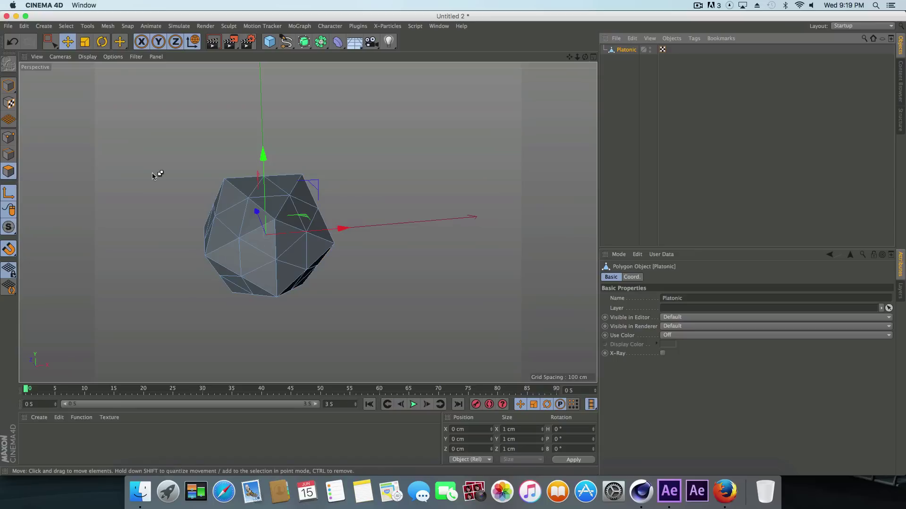
{"action": "key", "text": "super+a"}
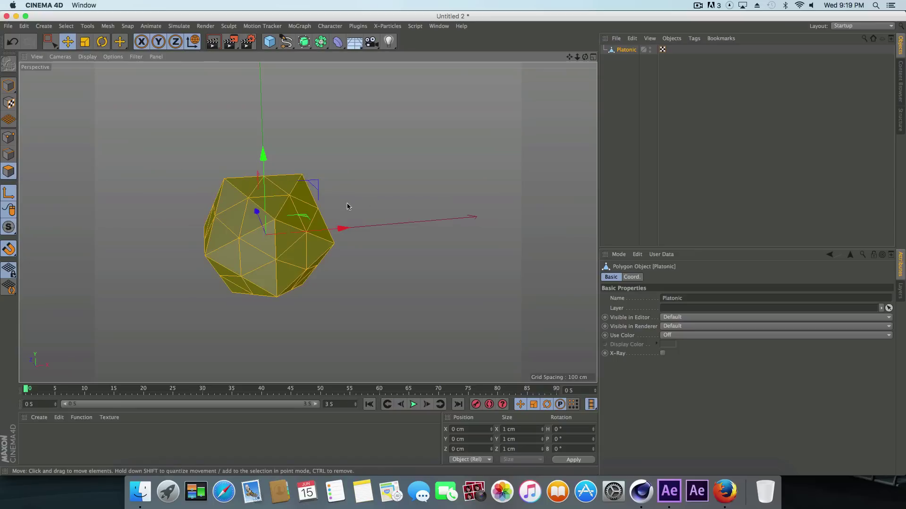
{"action": "left_click_drag", "start_coordinate": [584, 57], "coordinate": [307, 223]}
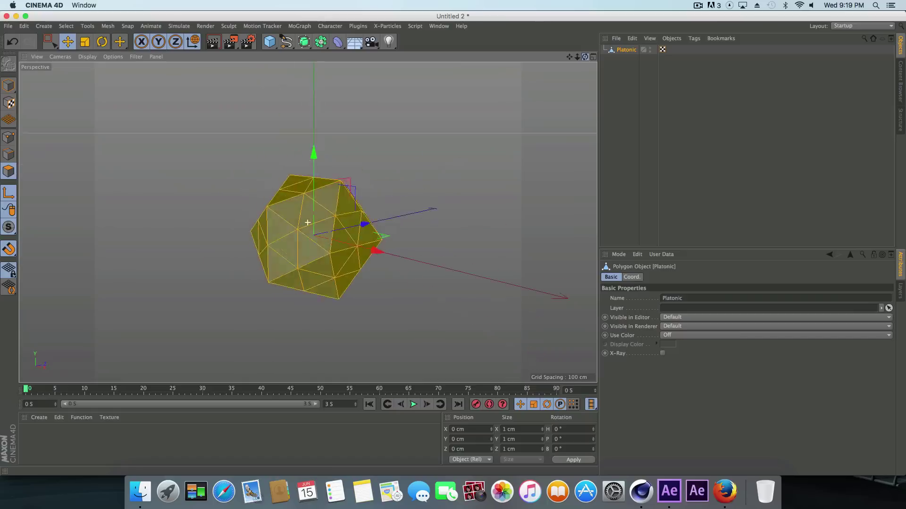
{"action": "left_click_drag", "start_coordinate": [307, 222], "coordinate": [307, 223], "text": "alt"}
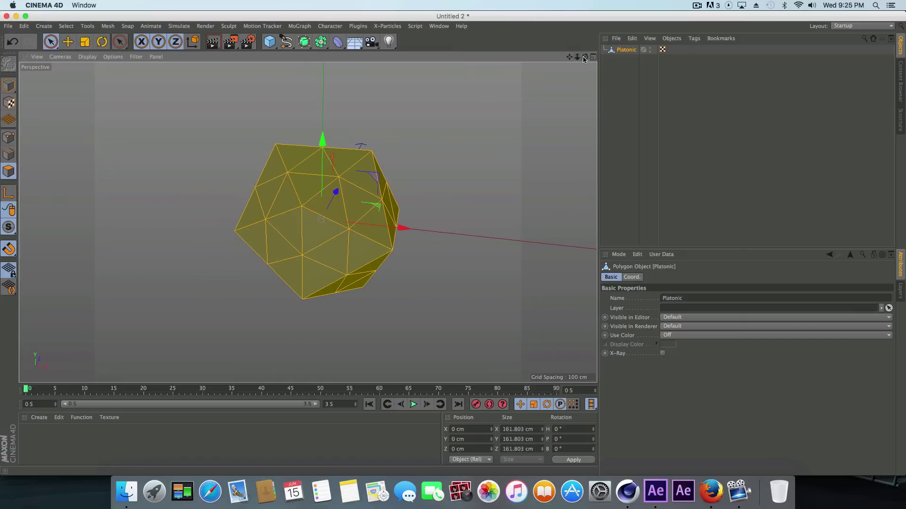
Disconnect all the selected polygons of the Platonic with Preserve Groups off.
{"action": "left_click_drag", "start_coordinate": [584, 59], "coordinate": [351, 87]}
{"action": "left_click", "coordinate": [108, 26]}
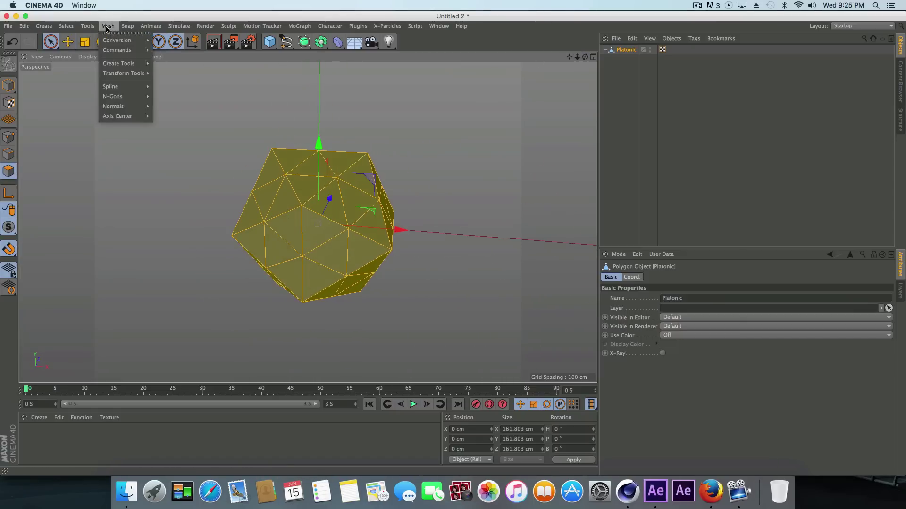
{"action": "mouse_move", "coordinate": [126, 53]}
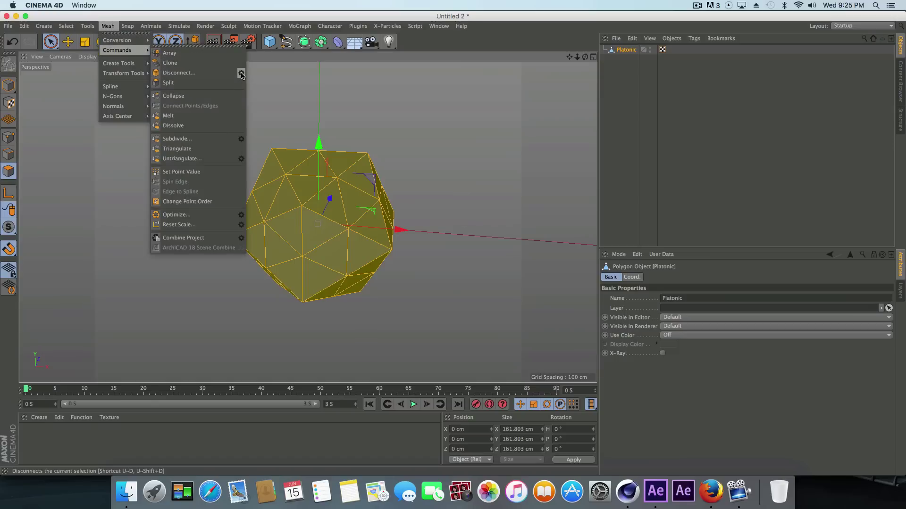
{"action": "left_click", "coordinate": [241, 74]}
{"action": "left_click_drag", "start_coordinate": [223, 63], "coordinate": [378, 113]}
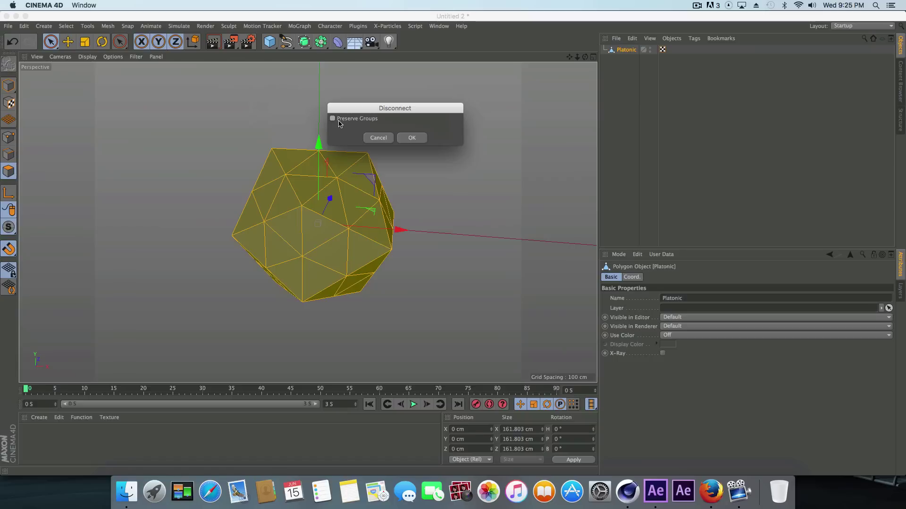
{"action": "left_click", "coordinate": [418, 140]}
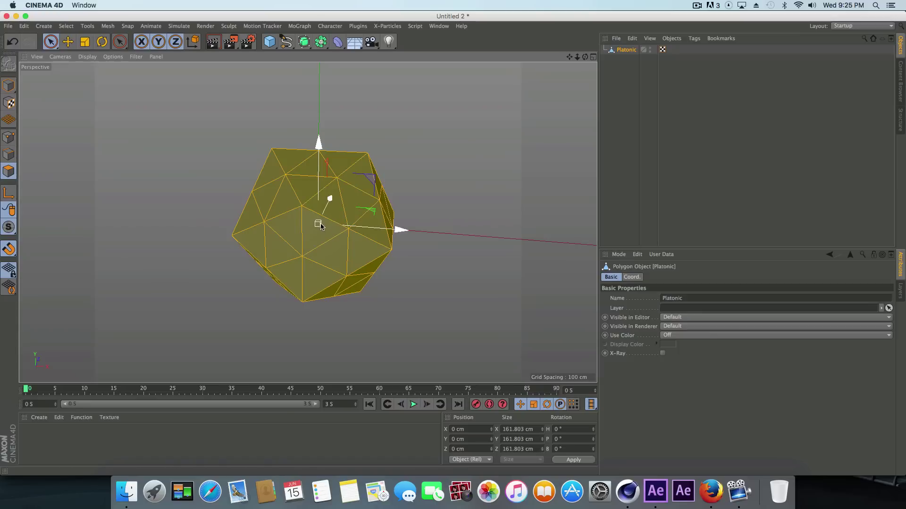
Test the disconnection by pulling a single front triangle outward along its normal, and undo the move.
{"action": "left_click", "coordinate": [355, 190]}
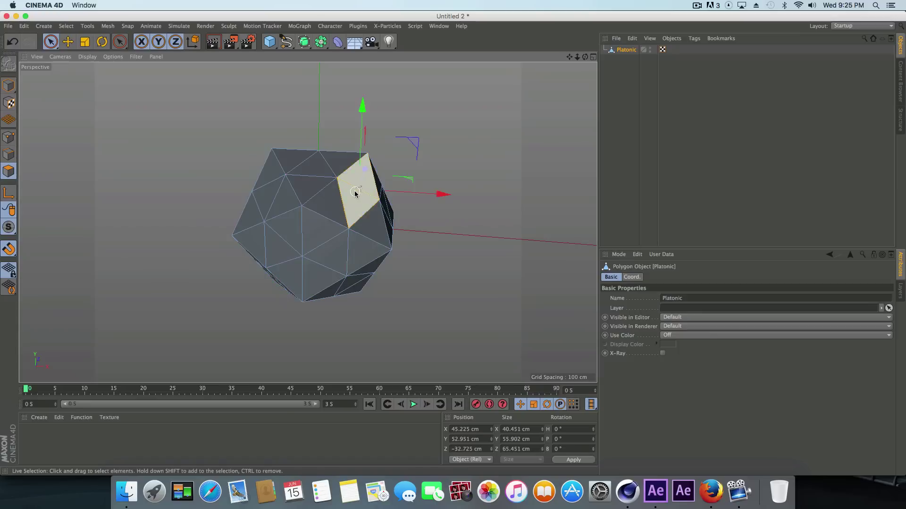
{"action": "left_click", "coordinate": [325, 203]}
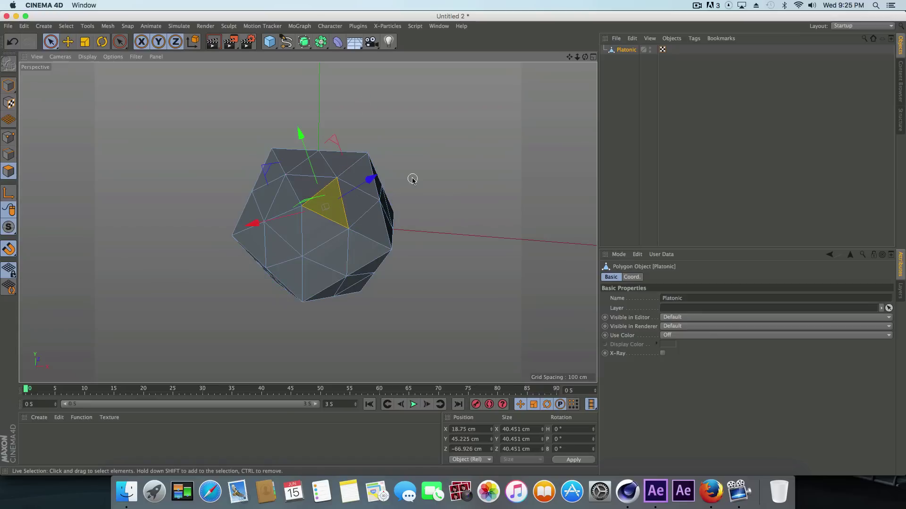
{"action": "left_click_drag", "start_coordinate": [585, 57], "coordinate": [560, 66]}
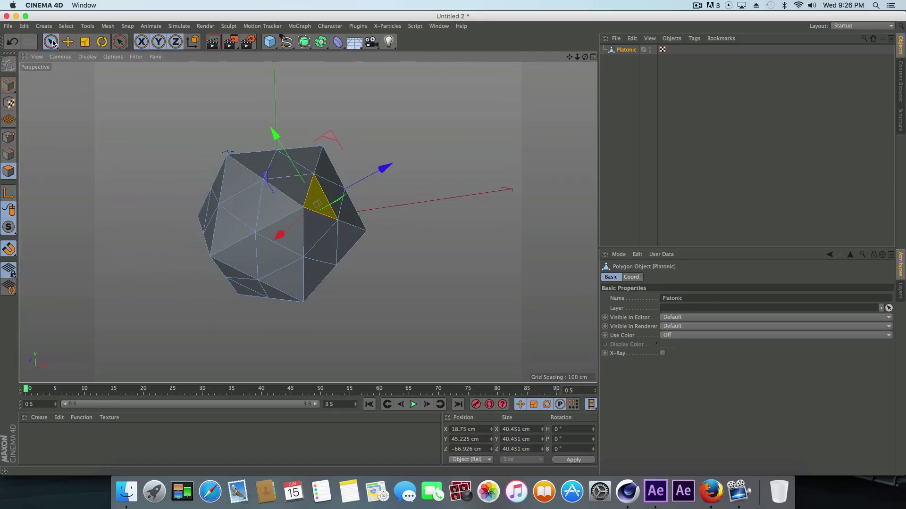
{"action": "left_click_drag", "start_coordinate": [50, 42], "coordinate": [83, 51]}
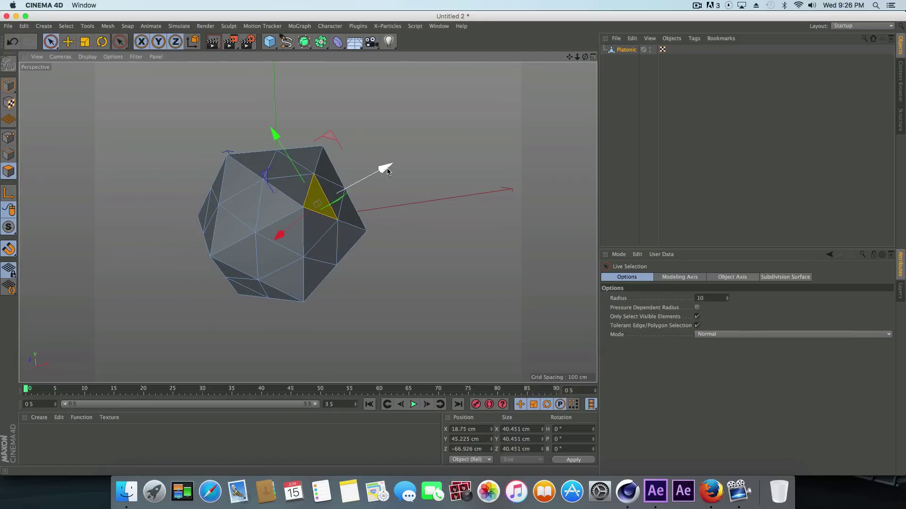
{"action": "left_click_drag", "start_coordinate": [385, 168], "coordinate": [431, 144]}
{"action": "left_click_drag", "start_coordinate": [588, 56], "coordinate": [308, 222]}
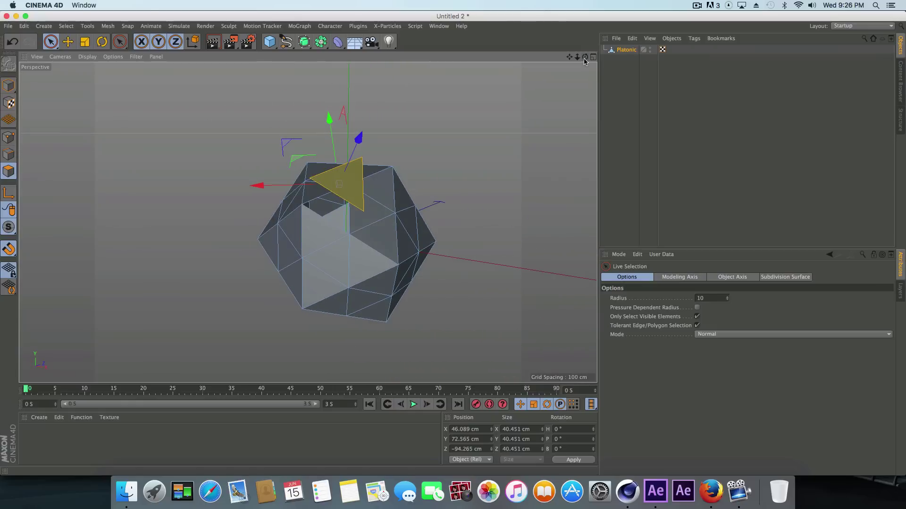
{"action": "key", "text": "super+z"}
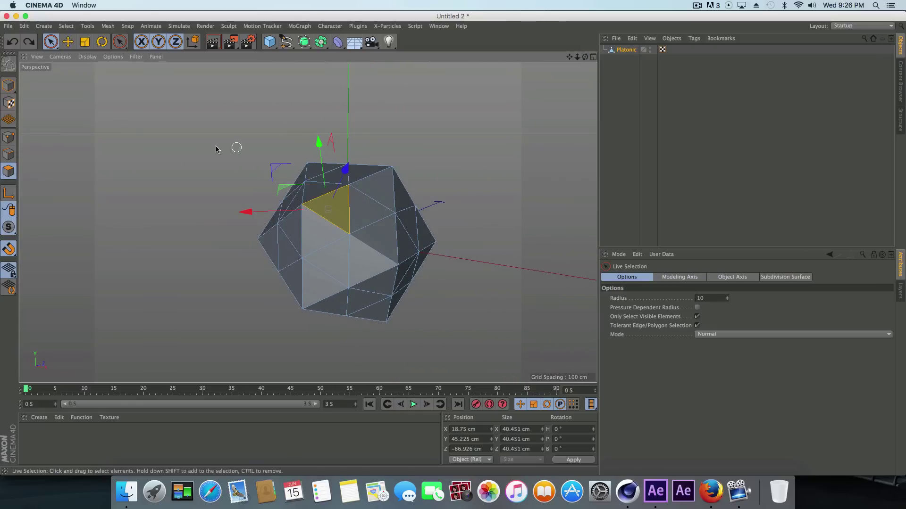
Try shifting the selected triangle's axis away from the Platonic with axis modification enabled, undo it, and disable axis modification.
{"action": "left_click", "coordinate": [9, 195]}
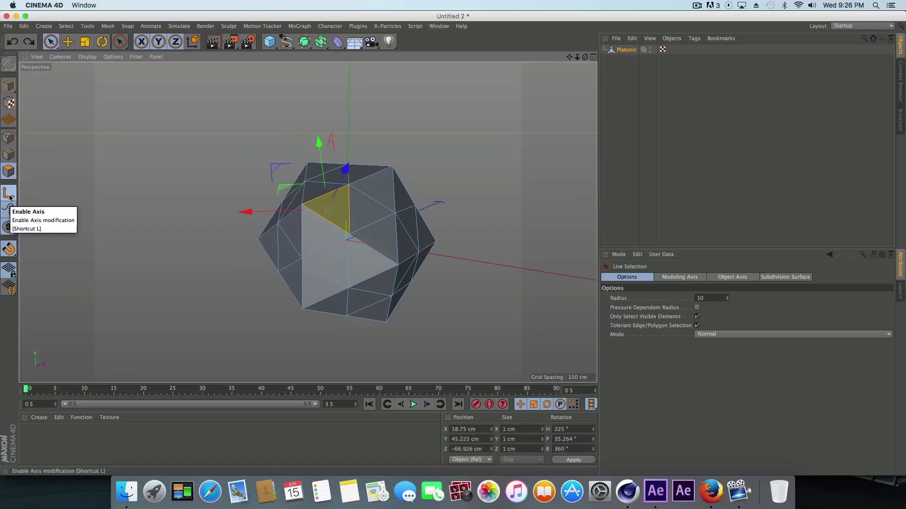
{"action": "left_click", "coordinate": [9, 196]}
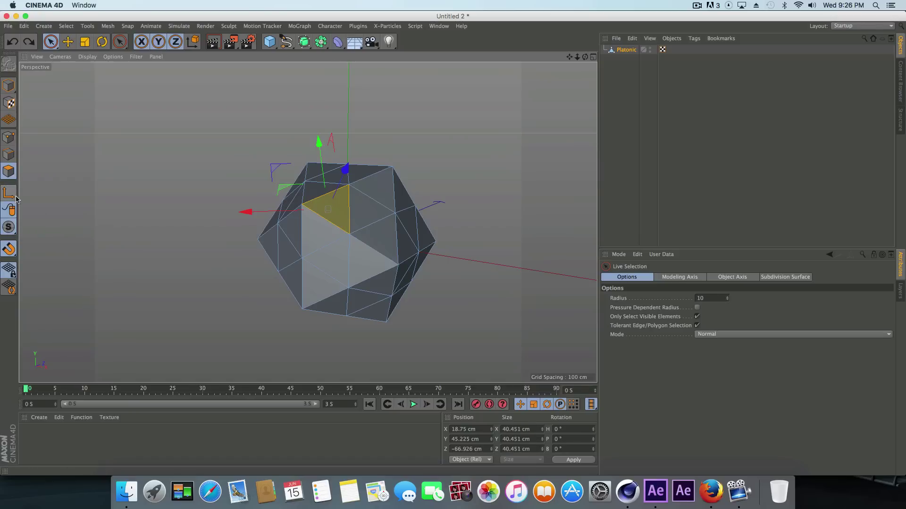
{"action": "left_click", "coordinate": [14, 199]}
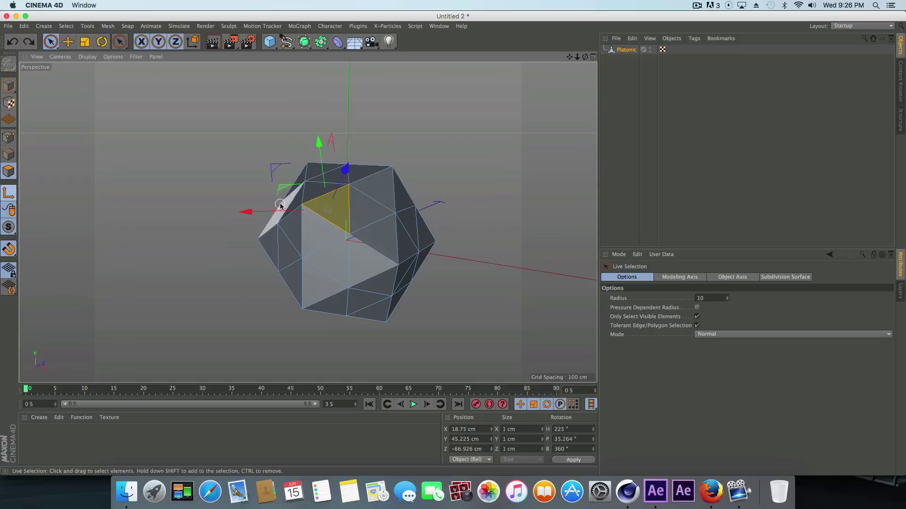
{"action": "left_click_drag", "start_coordinate": [343, 166], "coordinate": [372, 118]}
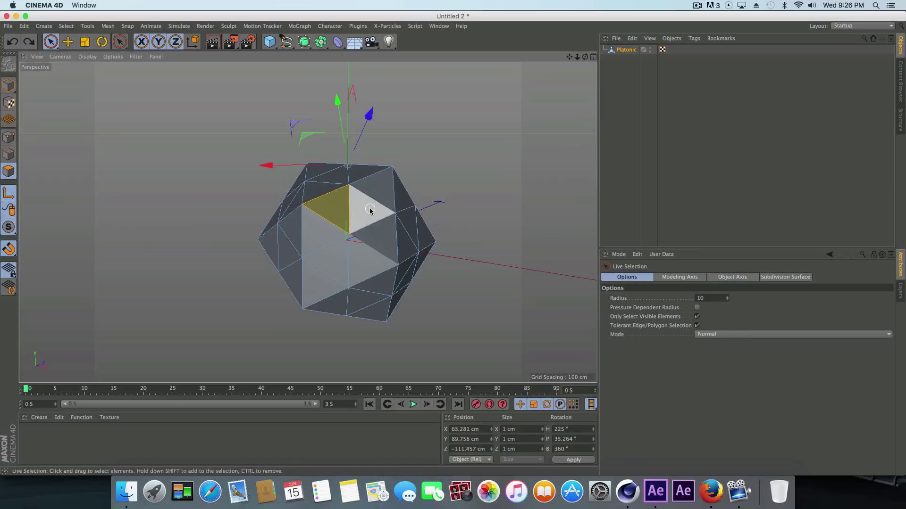
{"action": "key", "text": "super+z"}
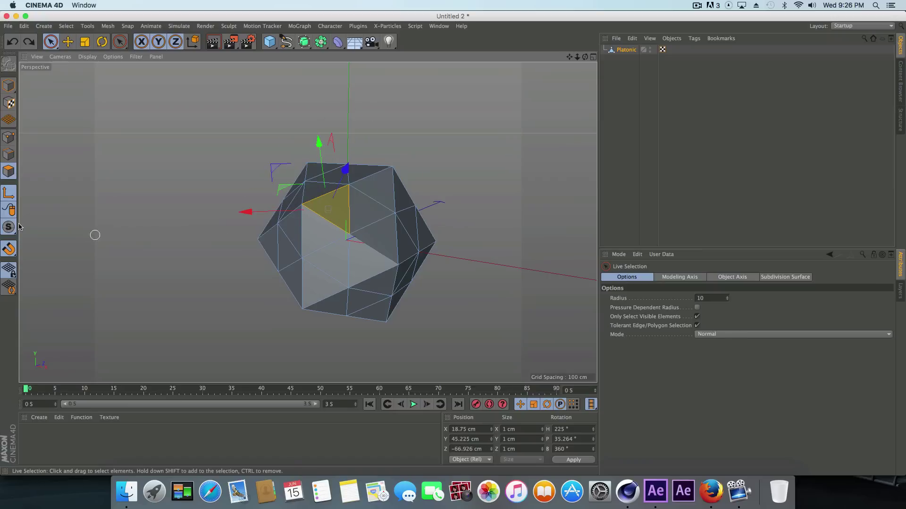
{"action": "left_click", "coordinate": [4, 195]}
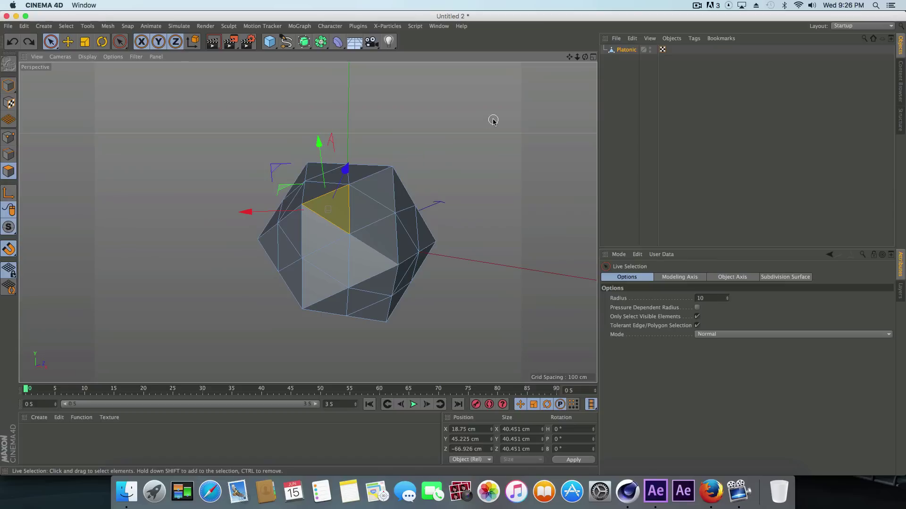
Hide the Platonic in both the editor and the renderer.
{"action": "left_click", "coordinate": [616, 52]}
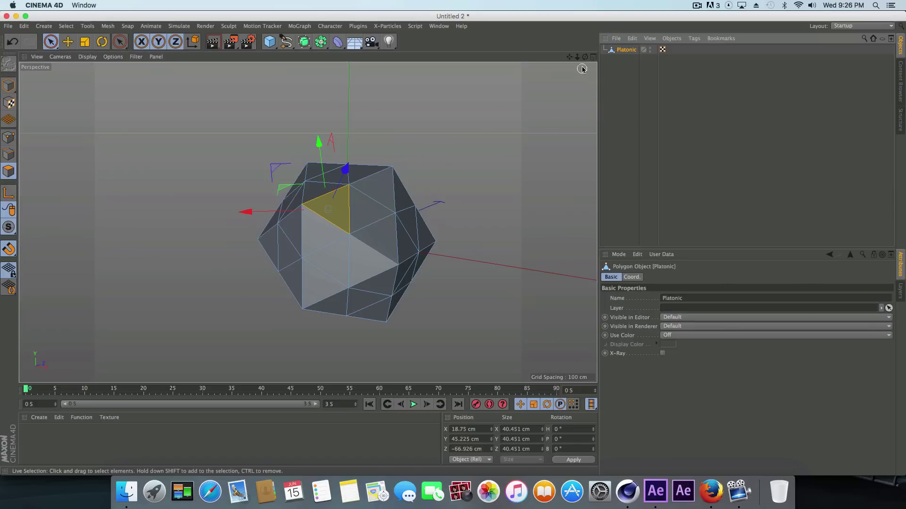
{"action": "left_click_drag", "start_coordinate": [585, 57], "coordinate": [605, 63]}
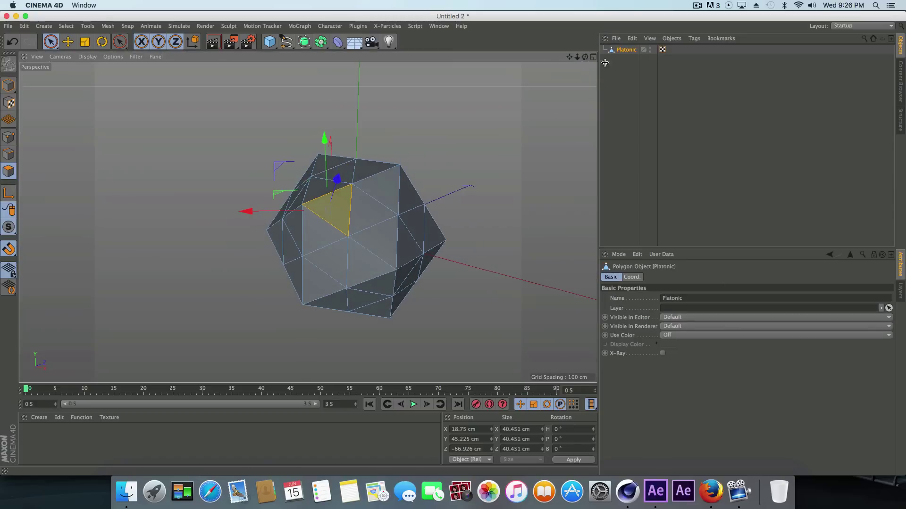
{"action": "left_click", "coordinate": [650, 51]}
{"action": "left_click", "coordinate": [650, 49]}
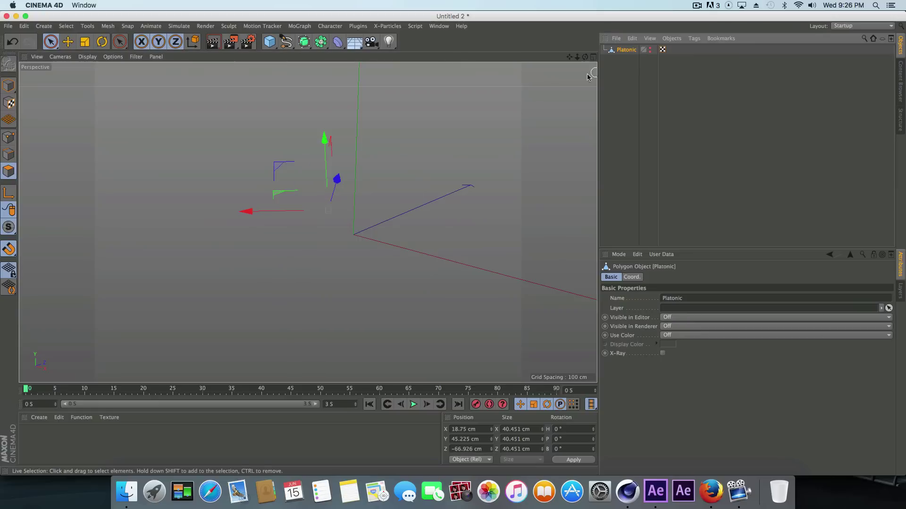
{"action": "mouse_move", "coordinate": [585, 57]}
{"action": "left_mouse_down"}
{"action": "mouse_move", "coordinate": [614, 61]}
{"action": "mouse_move", "coordinate": [579, 62]}
{"action": "left_mouse_up"}
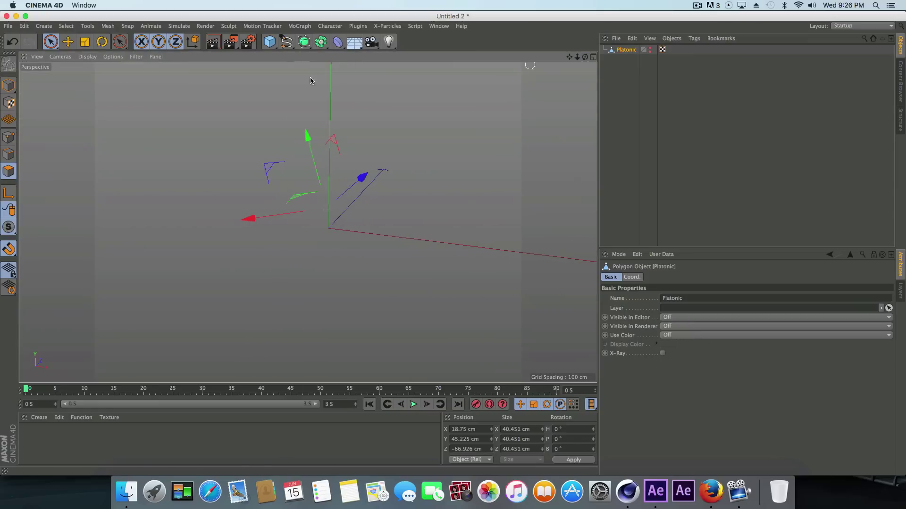
Add a Polygon primitive and turn on its Triangle option.
{"action": "left_click", "coordinate": [269, 42]}
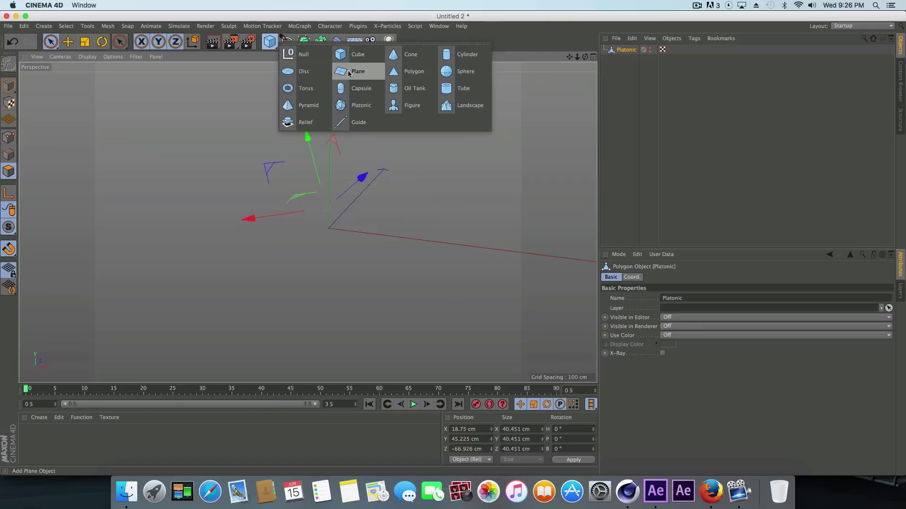
{"action": "left_click", "coordinate": [401, 71]}
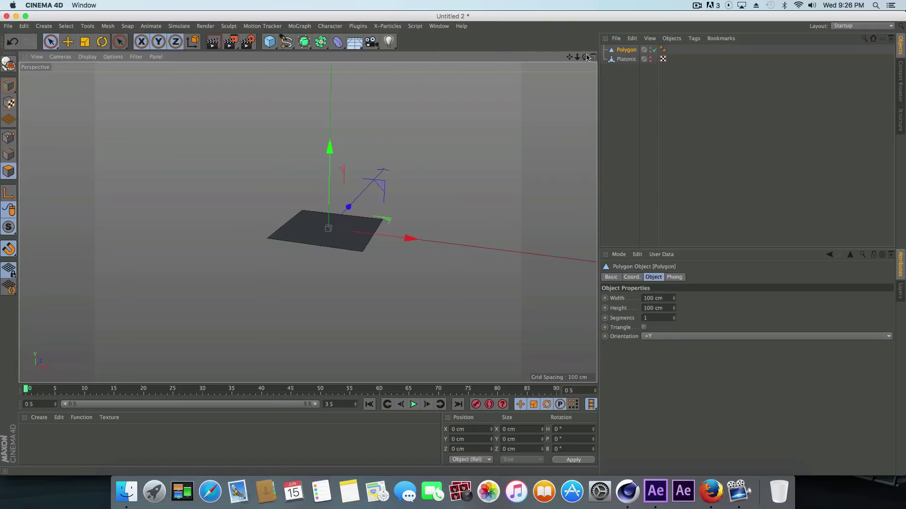
{"action": "left_click_drag", "start_coordinate": [585, 57], "coordinate": [585, 78]}
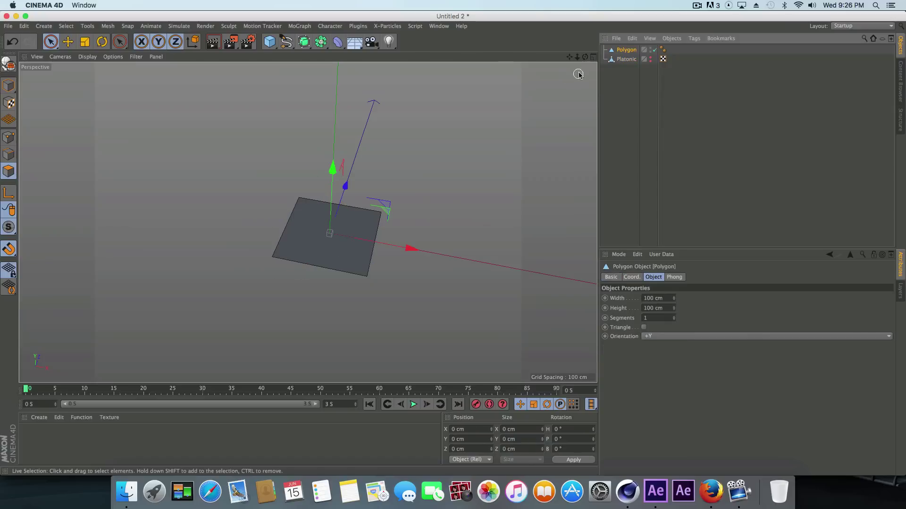
{"action": "left_click_drag", "start_coordinate": [578, 57], "coordinate": [613, 58]}
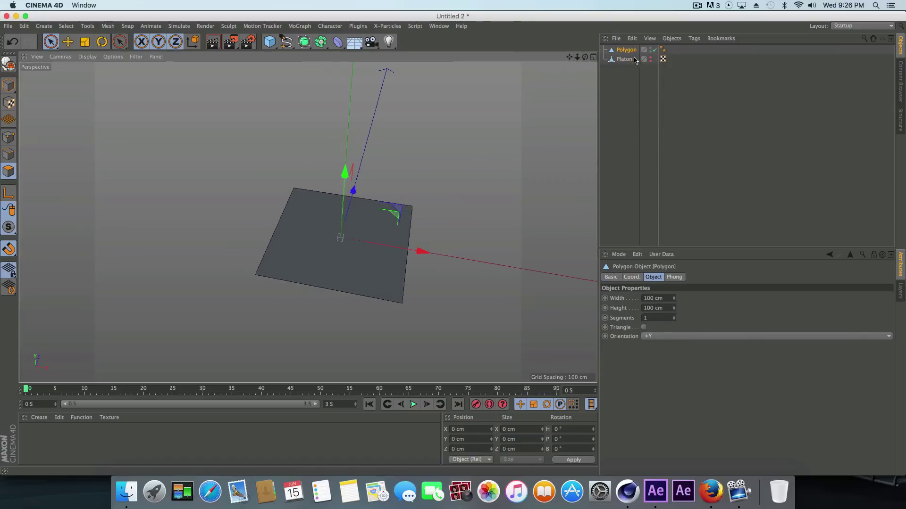
{"action": "left_click", "coordinate": [644, 328]}
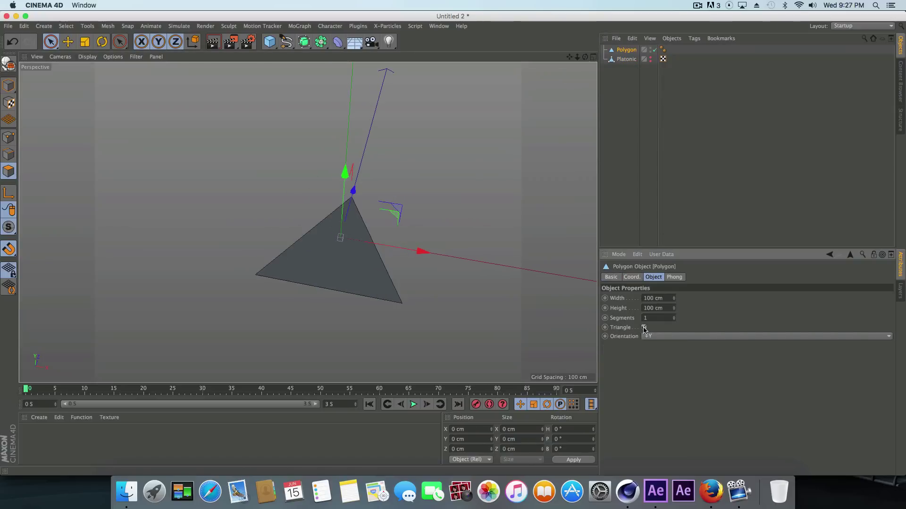
{"action": "scroll", "coordinate": [358, 286], "scroll_direction": "down", "scroll_amount": 2}
{"action": "scroll", "coordinate": [359, 283], "scroll_direction": "up", "scroll_amount": 3}
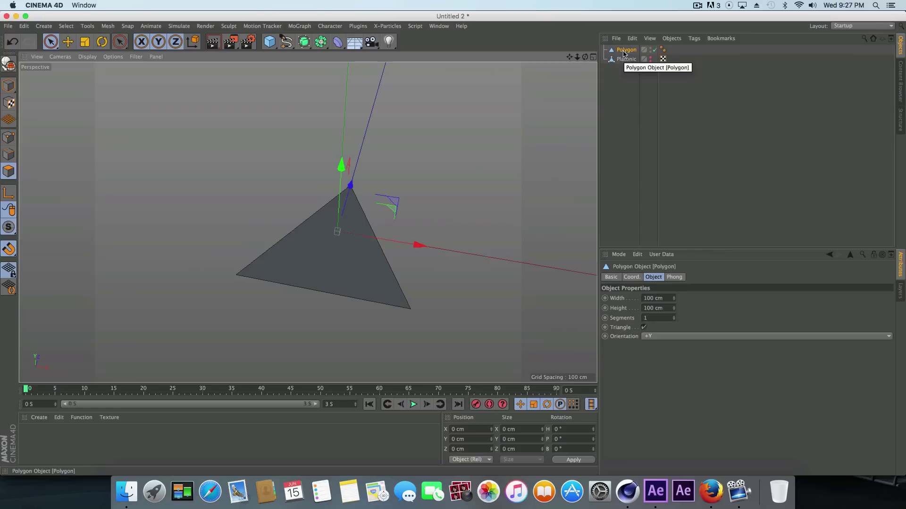
Make the triangular polygon editable and check that its face can be selected, leaving it deselected.
{"action": "key", "text": "c"}
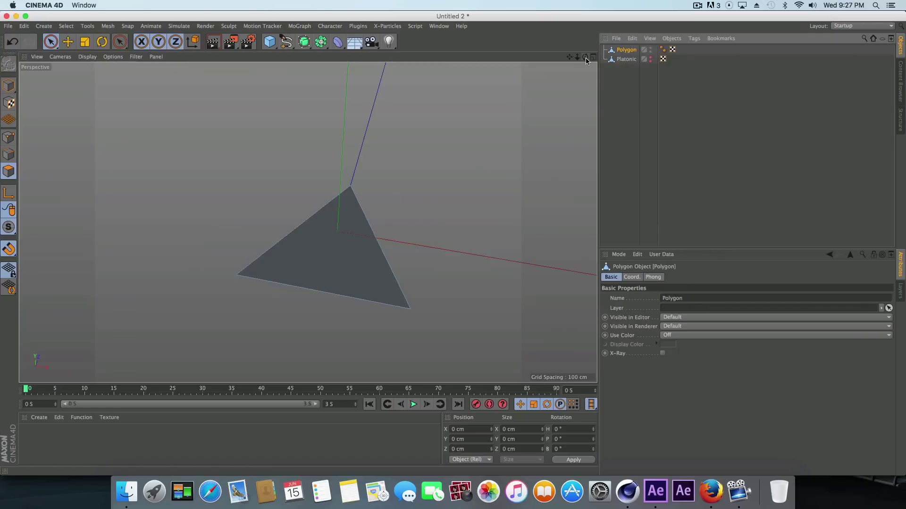
{"action": "left_click_drag", "start_coordinate": [586, 60], "coordinate": [594, 56]}
{"action": "left_click", "coordinate": [347, 254]}
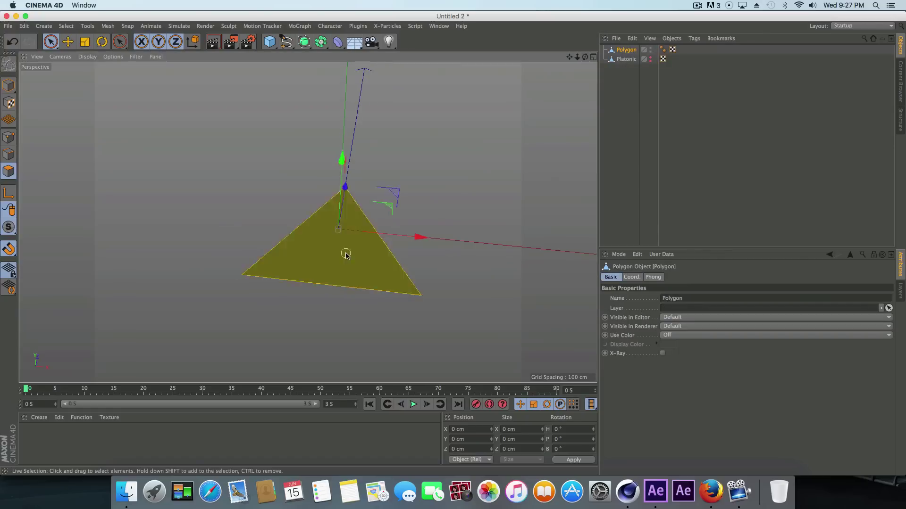
{"action": "left_click", "coordinate": [471, 221]}
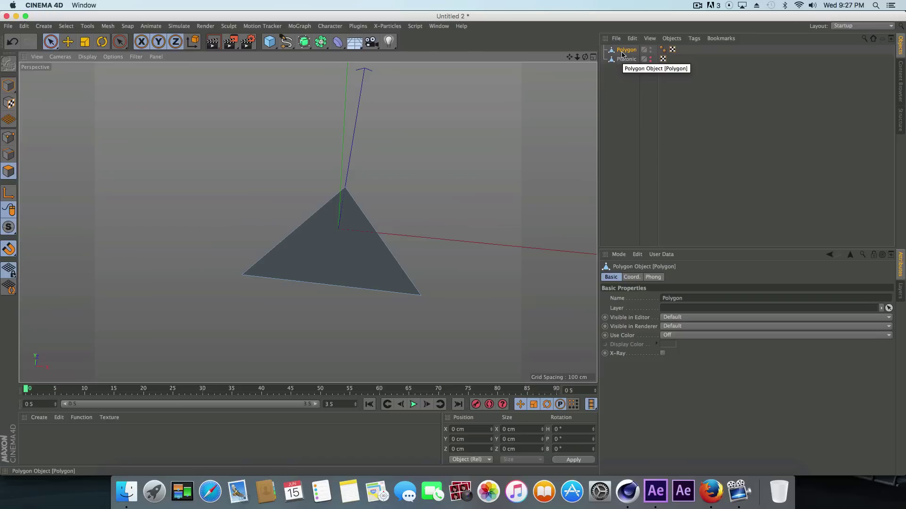
Group the triangular polygon under a null and move the Platonic above the null in the object hierarchy.
{"action": "key", "text": "alt+g"}
{"action": "left_click", "coordinate": [604, 50]}
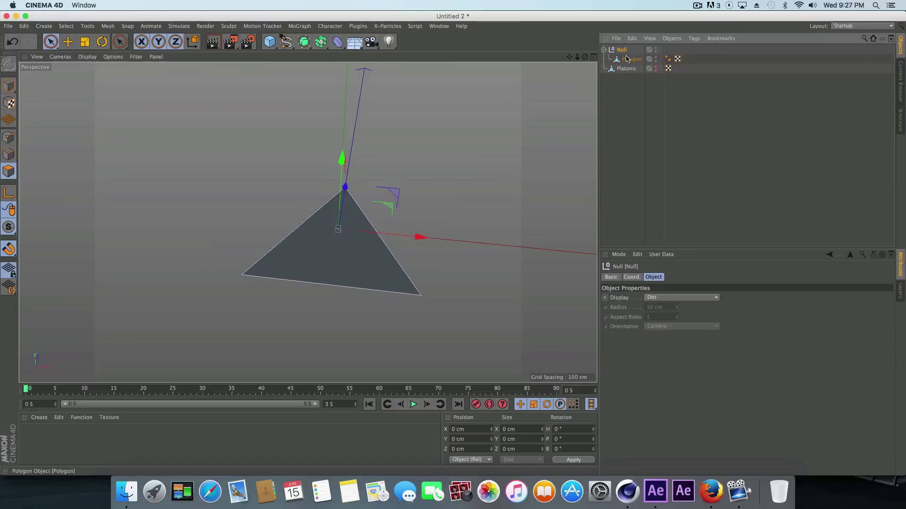
{"action": "left_click", "coordinate": [631, 59]}
{"action": "left_click_drag", "start_coordinate": [624, 69], "coordinate": [621, 55]}
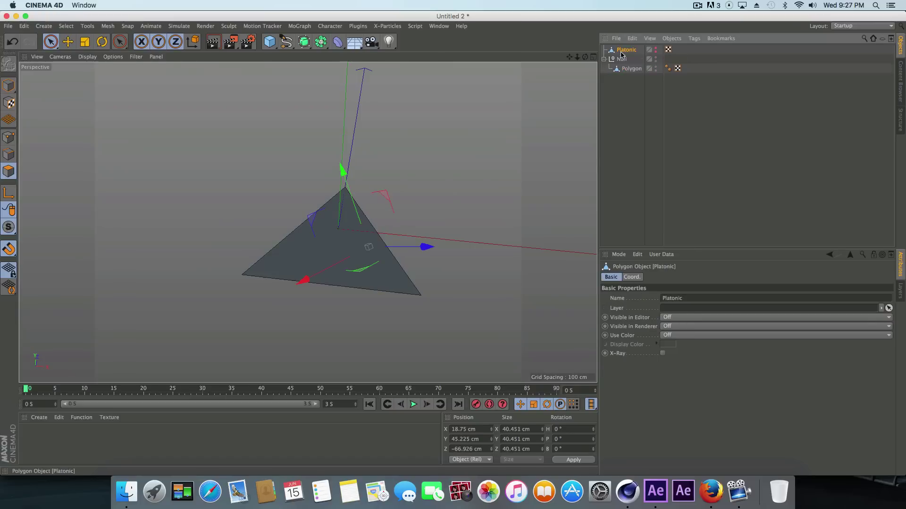
Duplicate the triangular polygon inside the null, hide the original in editor and renderer, and select the copy.
{"action": "left_click", "coordinate": [622, 70]}
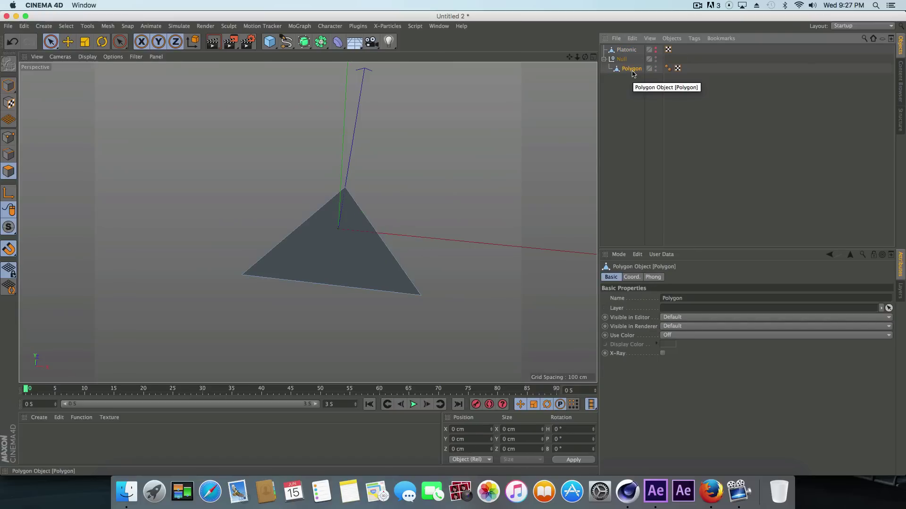
{"action": "left_click_drag", "start_coordinate": [633, 74], "coordinate": [635, 77], "text": "ctrl"}
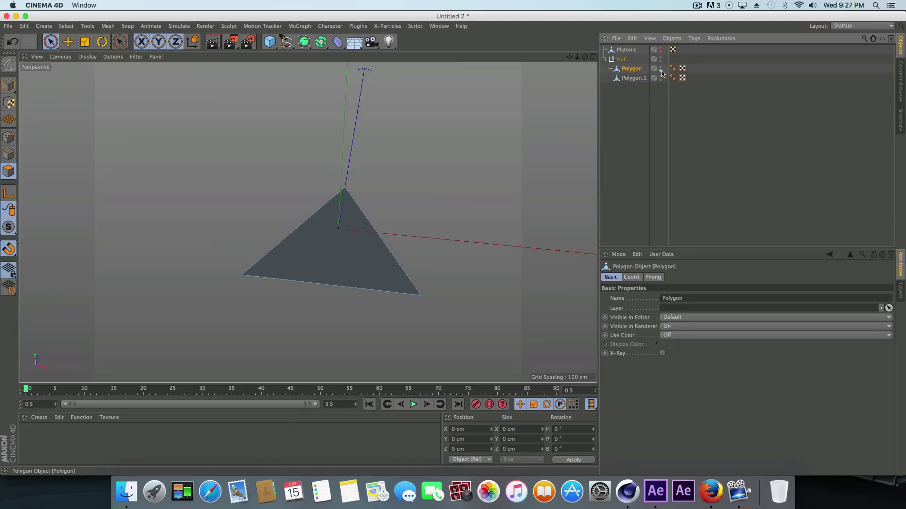
{"action": "left_click", "coordinate": [660, 68]}
{"action": "left_click", "coordinate": [634, 78]}
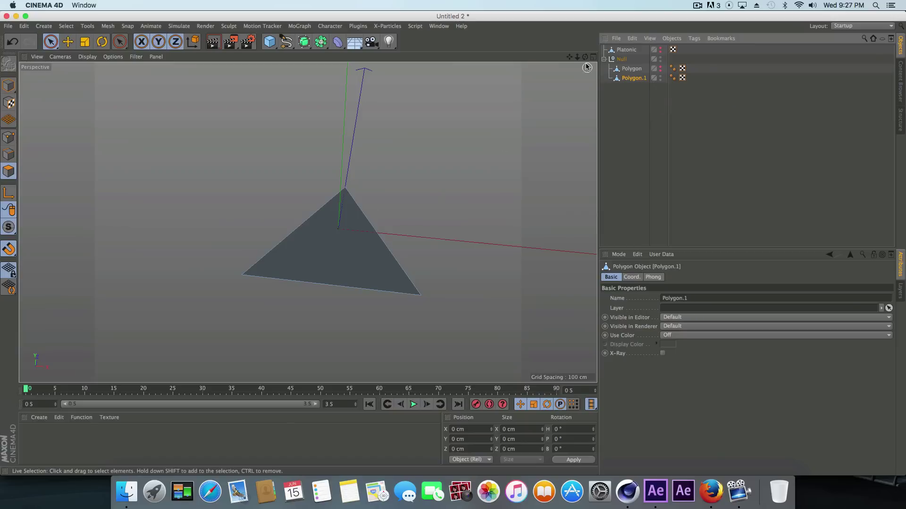
Select the face of the copied triangle and extrude it upward by about 2.7 cm to give it thickness.
{"action": "left_click_drag", "start_coordinate": [585, 57], "coordinate": [586, 59]}
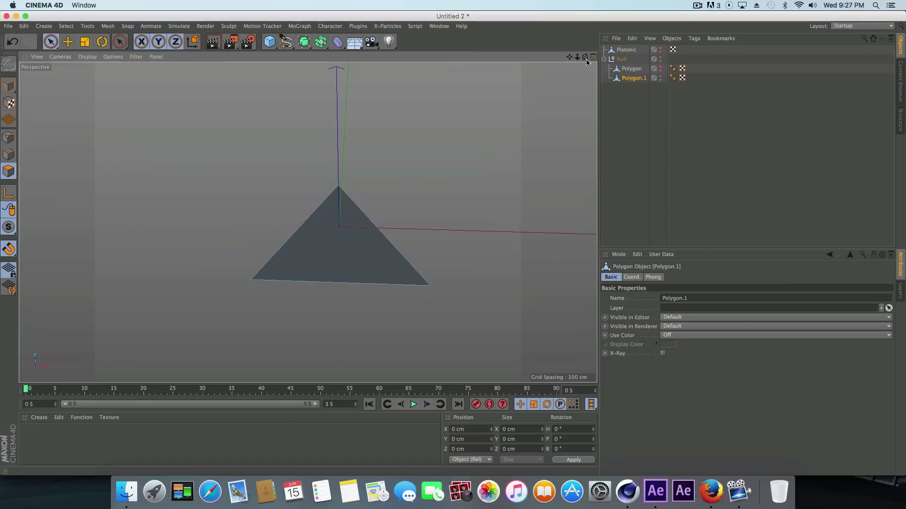
{"action": "scroll", "coordinate": [352, 250], "scroll_direction": "up", "scroll_amount": 5}
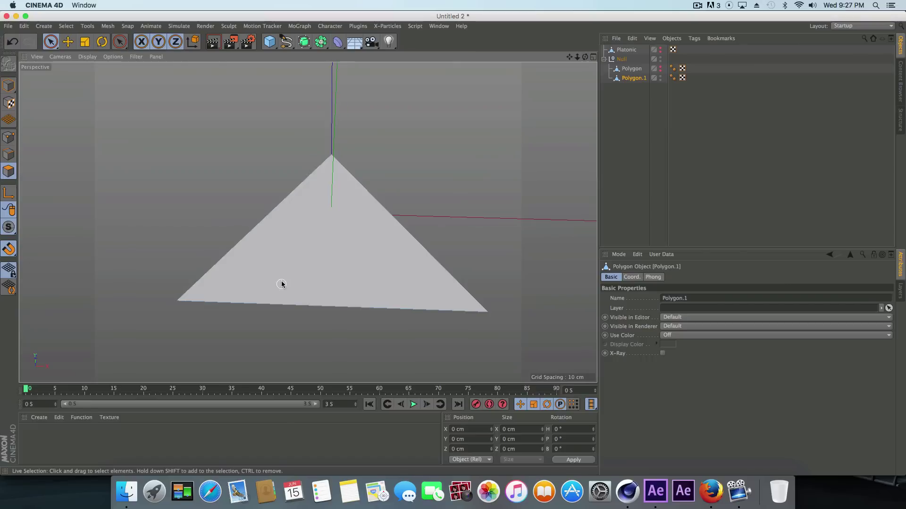
{"action": "left_click", "coordinate": [290, 275]}
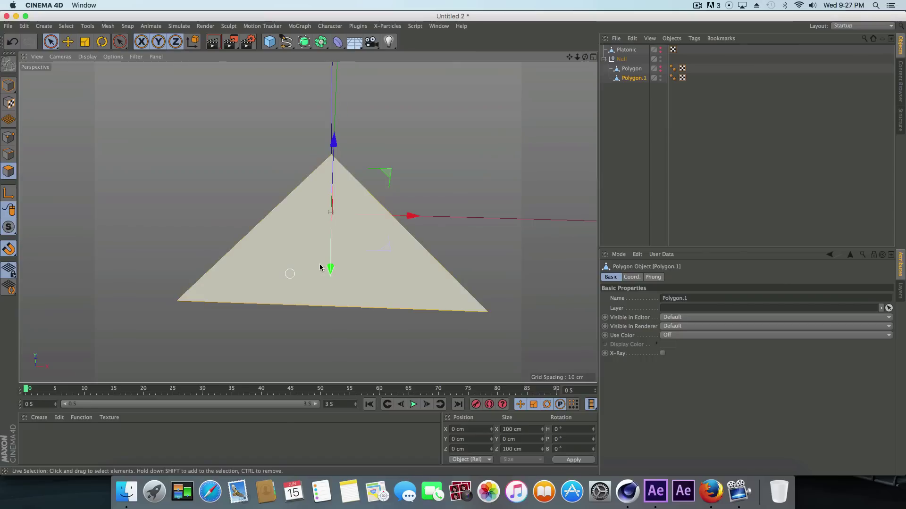
{"action": "left_click", "coordinate": [8, 175]}
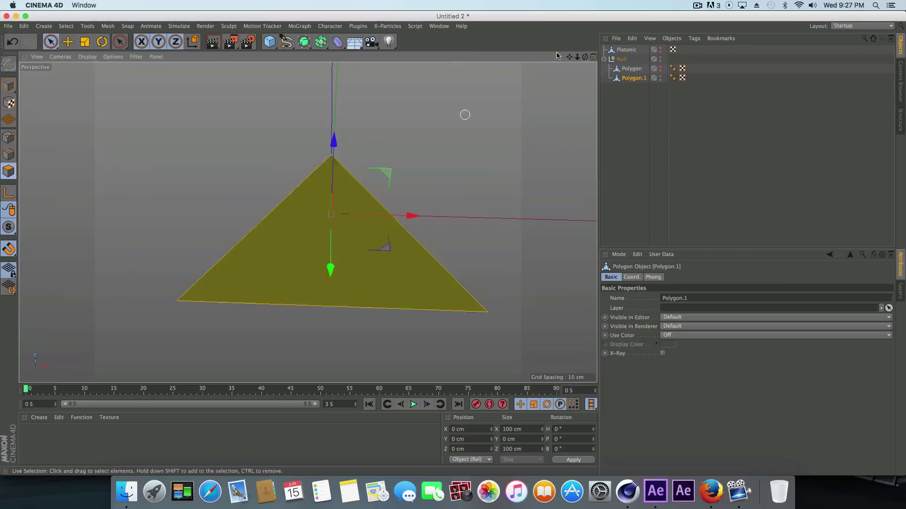
{"action": "left_click_drag", "start_coordinate": [588, 58], "coordinate": [585, 58]}
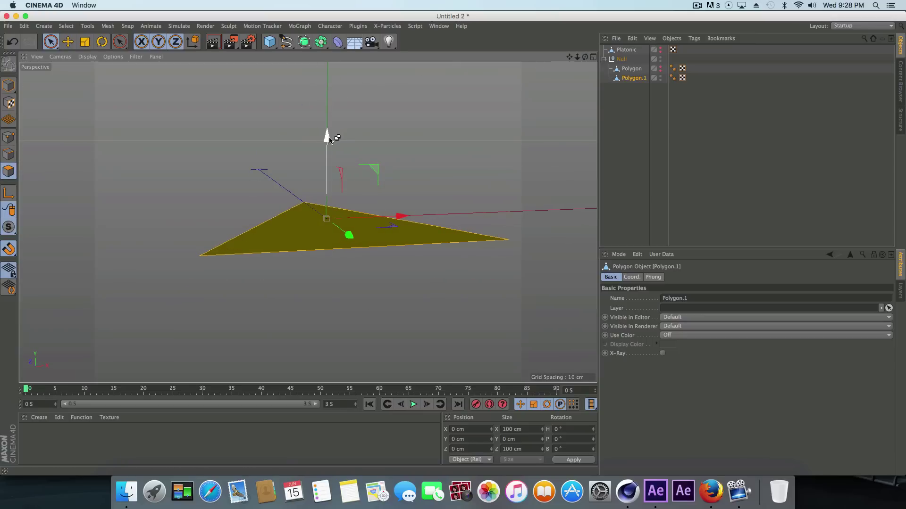
{"action": "left_click_drag", "start_coordinate": [329, 138], "coordinate": [329, 134]}
{"action": "mouse_move", "coordinate": [585, 57]}
{"action": "left_mouse_down"}
{"action": "mouse_move", "coordinate": [585, 36]}
{"action": "mouse_move", "coordinate": [585, 77]}
{"action": "mouse_move", "coordinate": [585, 65]}
{"action": "left_mouse_up"}
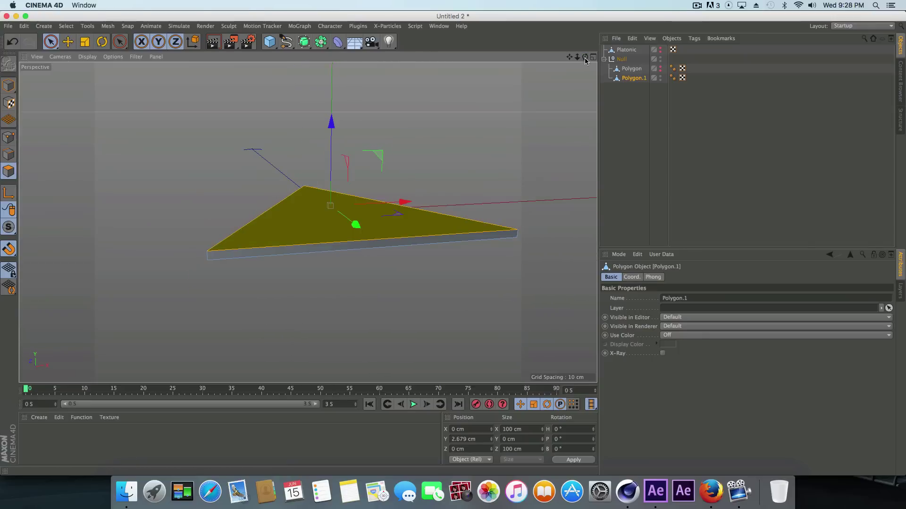
Inset the top face of the thickened triangle with Extrude Inner by about 1.4 cm.
{"action": "mouse_move", "coordinate": [584, 57]}
{"action": "left_mouse_down"}
{"action": "mouse_move", "coordinate": [585, 76]}
{"action": "mouse_move", "coordinate": [580, 60]}
{"action": "left_mouse_up"}
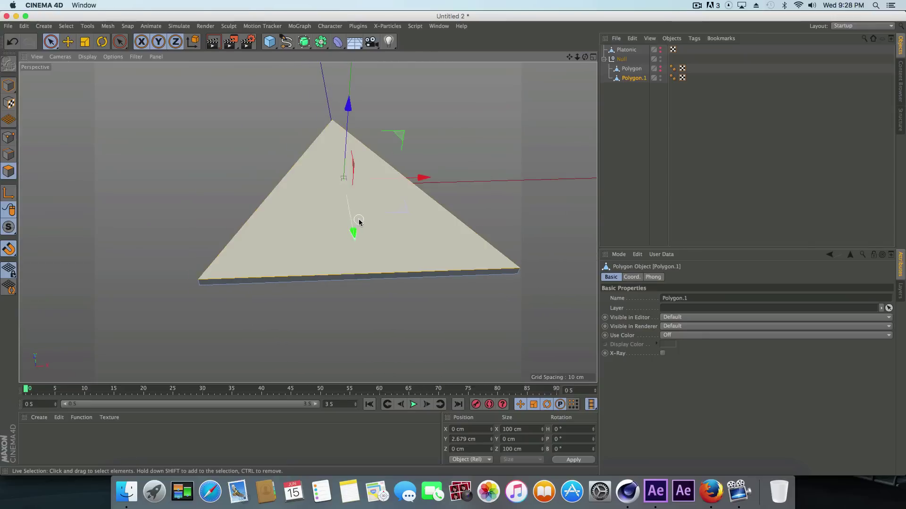
{"action": "scroll", "coordinate": [373, 236], "scroll_direction": "up", "scroll_amount": 6}
{"action": "scroll", "coordinate": [374, 237], "scroll_direction": "down", "scroll_amount": 3}
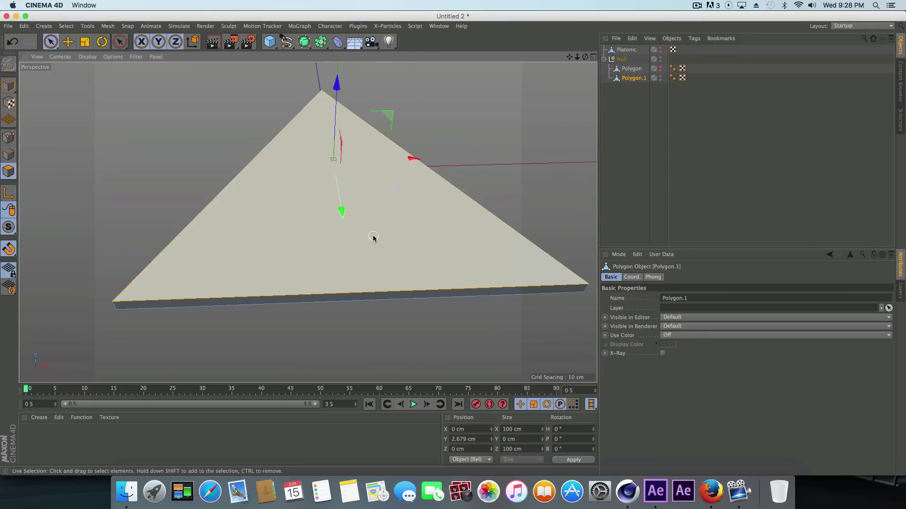
{"action": "right_click", "coordinate": [376, 237]}
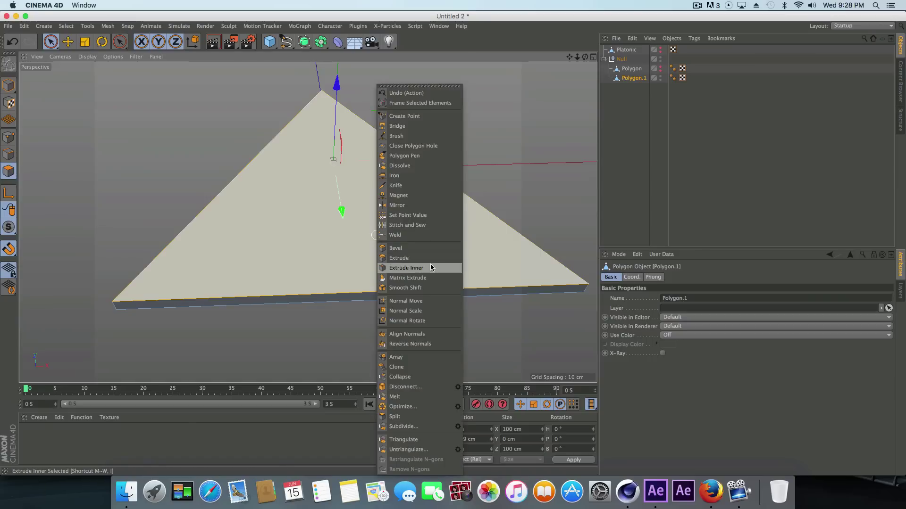
{"action": "left_click", "coordinate": [415, 268]}
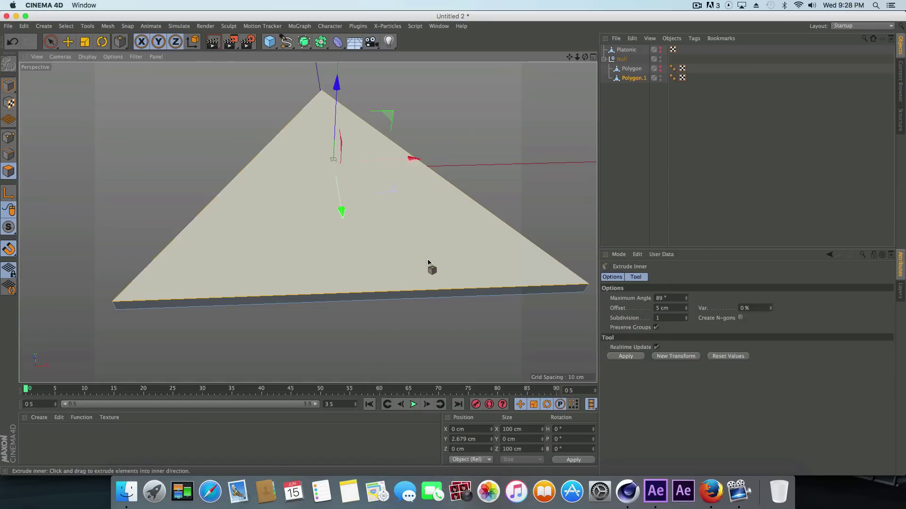
{"action": "mouse_move", "coordinate": [438, 230]}
{"action": "left_mouse_down"}
{"action": "mouse_move", "coordinate": [421, 230]}
{"action": "mouse_move", "coordinate": [430, 231]}
{"action": "left_mouse_up"}
Extrude the inset top face of the triangle downward by about 1.6 cm to form a recess.
{"action": "right_click", "coordinate": [431, 231]}
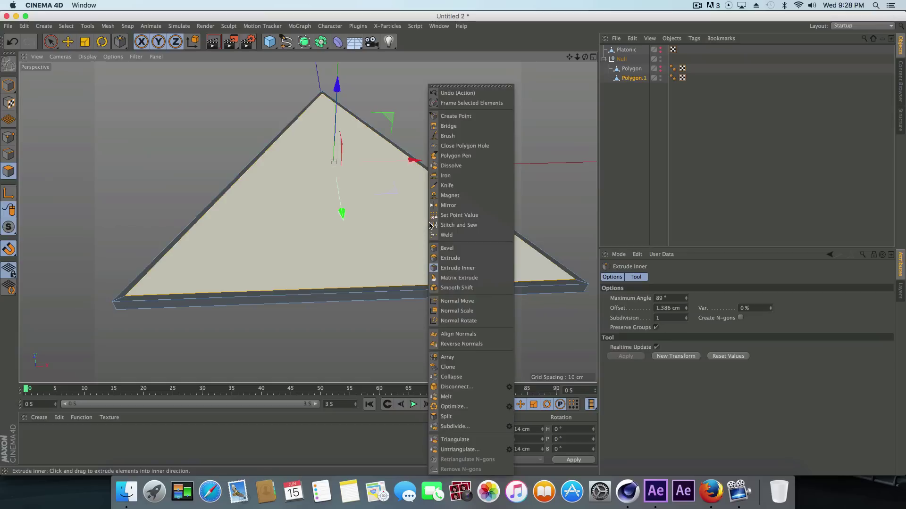
{"action": "left_click", "coordinate": [440, 263]}
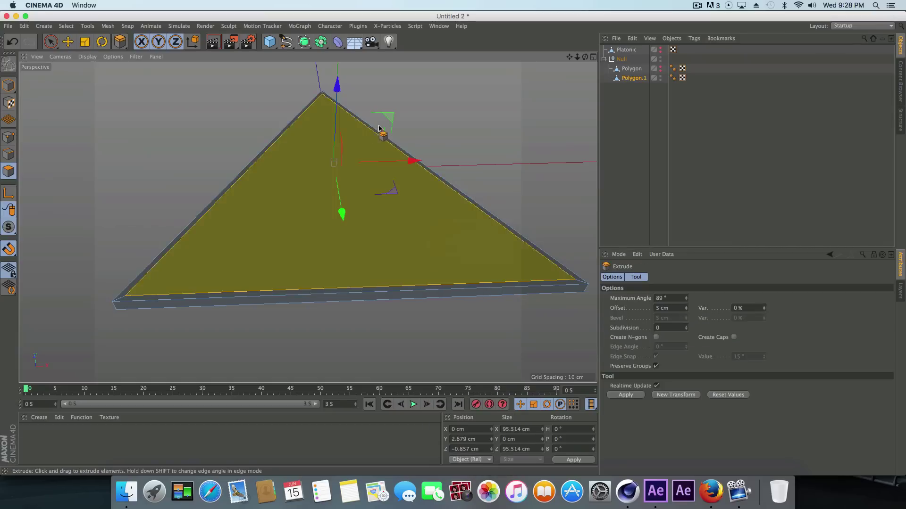
{"action": "left_click_drag", "start_coordinate": [376, 202], "coordinate": [357, 202]}
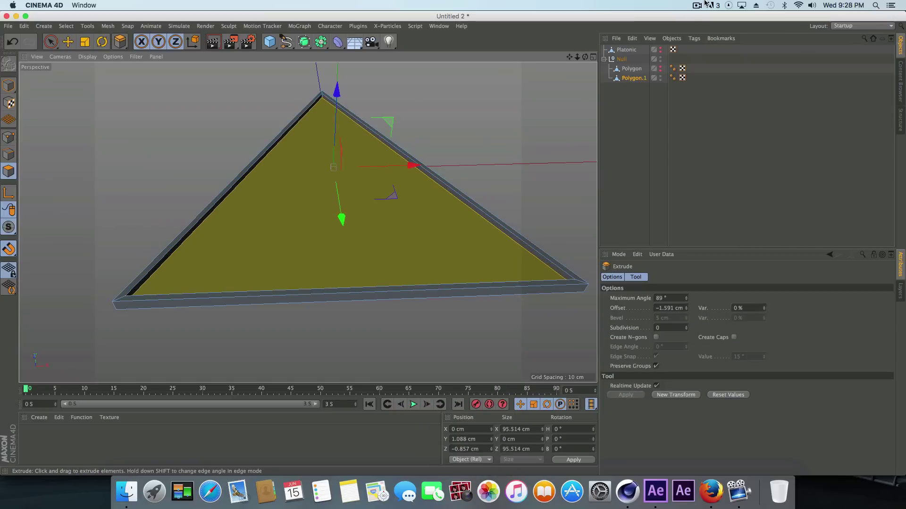
Inset the recessed face with Extrude Inner by about 7.4 cm to leave a wide border.
{"action": "right_click", "coordinate": [403, 259]}
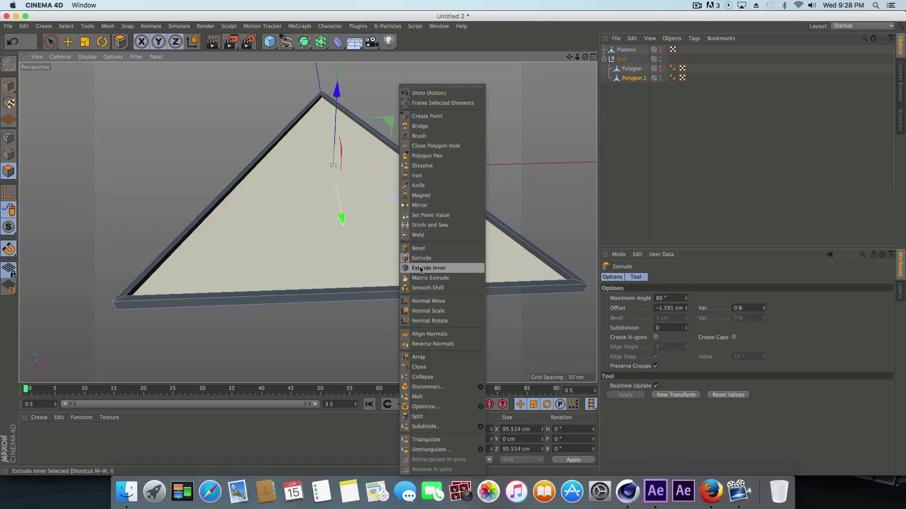
{"action": "left_click", "coordinate": [421, 269]}
{"action": "left_click_drag", "start_coordinate": [397, 240], "coordinate": [358, 241]}
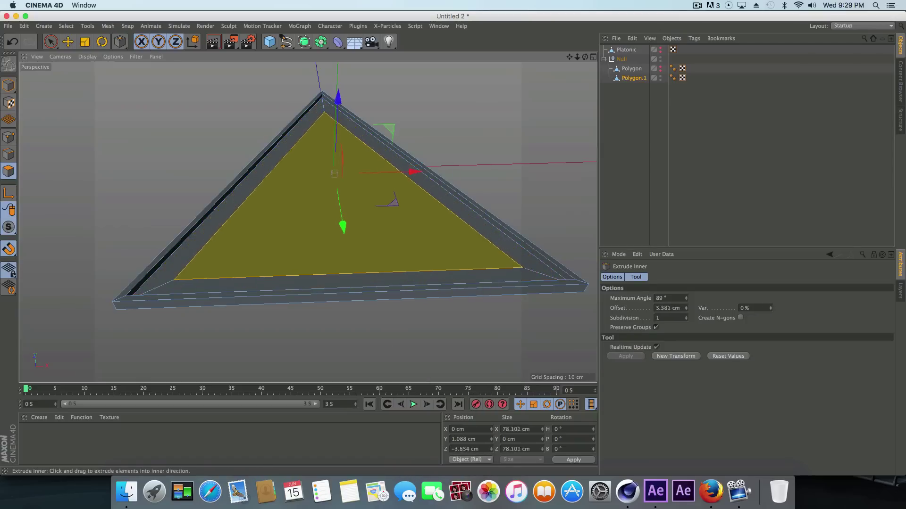
{"action": "mouse_move", "coordinate": [424, 249]}
{"action": "left_mouse_down"}
{"action": "mouse_move", "coordinate": [448, 248]}
{"action": "mouse_move", "coordinate": [437, 248]}
{"action": "left_mouse_up"}
Extrude the newly inset centre face downward by about 1.6 cm to add a second, deeper recess.
{"action": "right_click", "coordinate": [402, 239]}
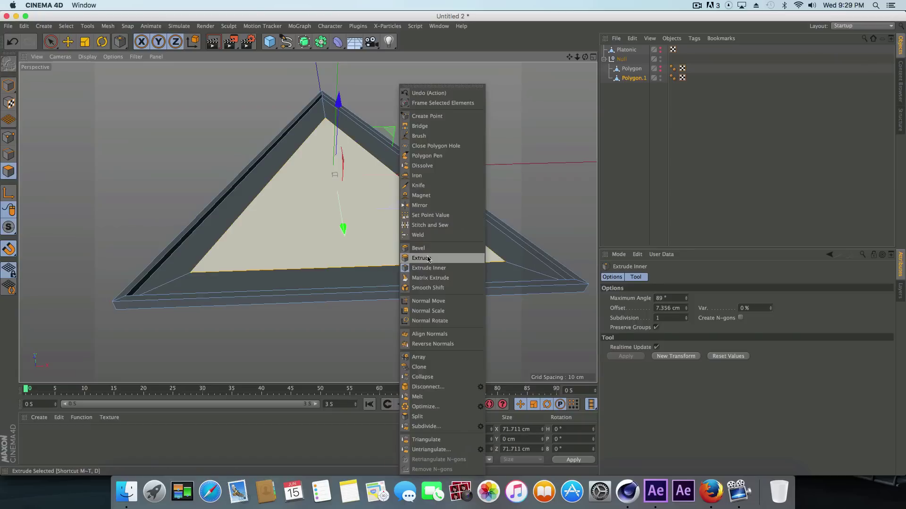
{"action": "left_click", "coordinate": [422, 258]}
{"action": "left_click_drag", "start_coordinate": [406, 217], "coordinate": [392, 207]}
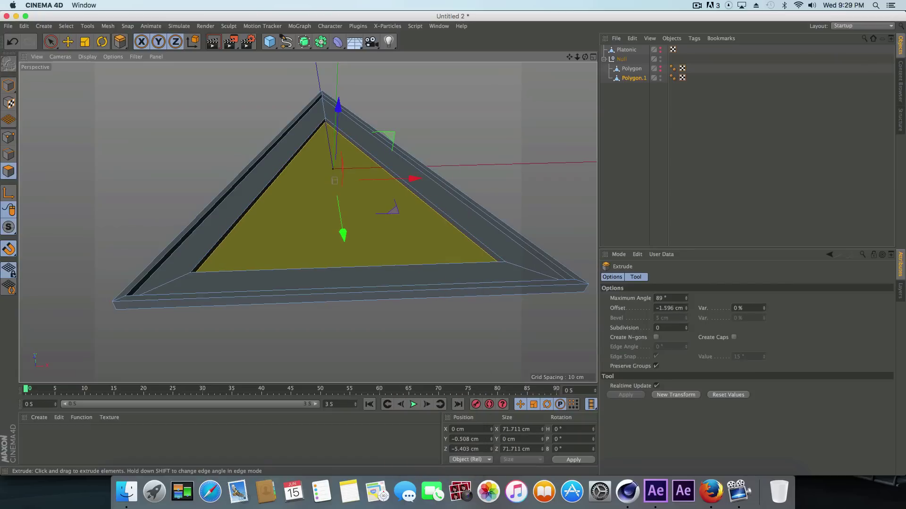
Inset the second recess's face with Extrude Inner by about 8.7 cm and delete the remaining centre face to open the triangle.
{"action": "mouse_move", "coordinate": [585, 57]}
{"action": "left_mouse_down"}
{"action": "mouse_move", "coordinate": [583, 90]}
{"action": "mouse_move", "coordinate": [585, 56]}
{"action": "left_mouse_up"}
{"action": "right_click", "coordinate": [401, 217]}
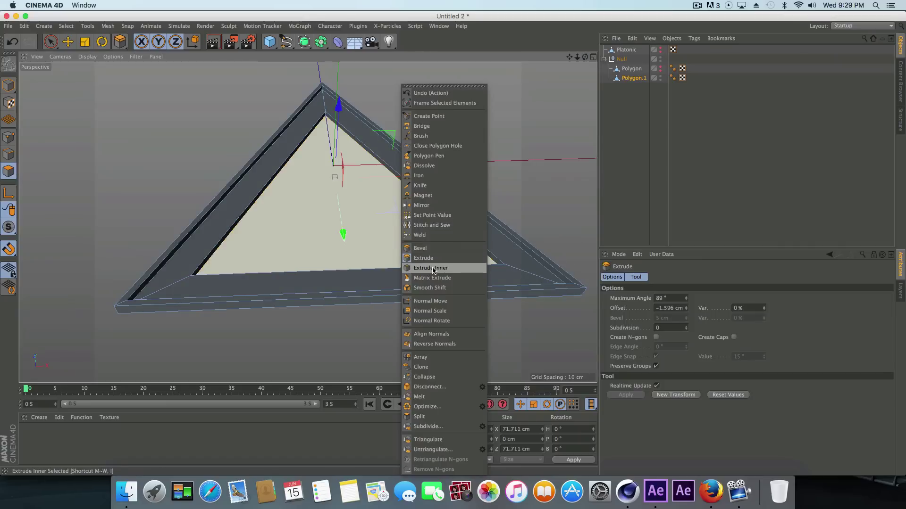
{"action": "left_click", "coordinate": [422, 262]}
{"action": "mouse_move", "coordinate": [415, 222]}
{"action": "left_mouse_down"}
{"action": "mouse_move", "coordinate": [396, 223]}
{"action": "mouse_move", "coordinate": [402, 228]}
{"action": "left_mouse_up"}
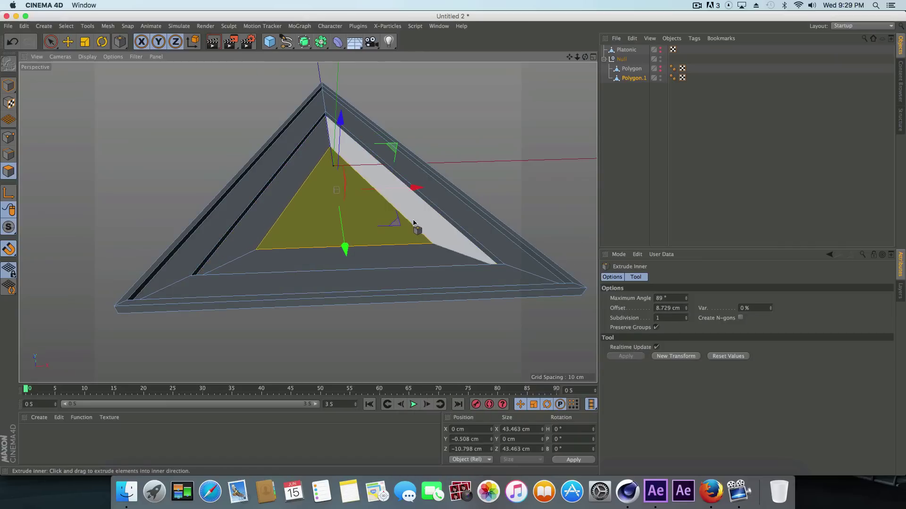
{"action": "key", "text": "Delete"}
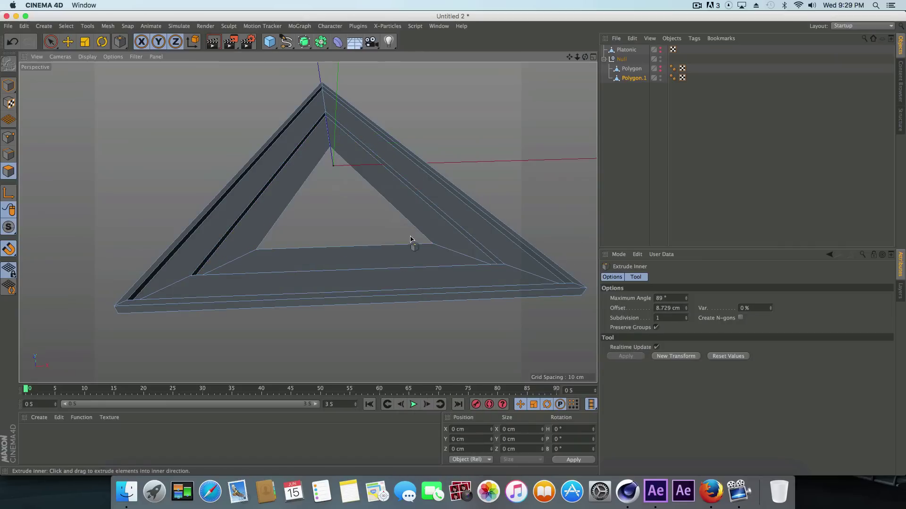
Cut two loops across the front bar of the triangular frame with the Knife in Loop mode, with Restrict to Selection off.
{"action": "left_click_drag", "start_coordinate": [585, 57], "coordinate": [573, 78]}
{"action": "left_click_drag", "start_coordinate": [307, 223], "coordinate": [307, 222]}
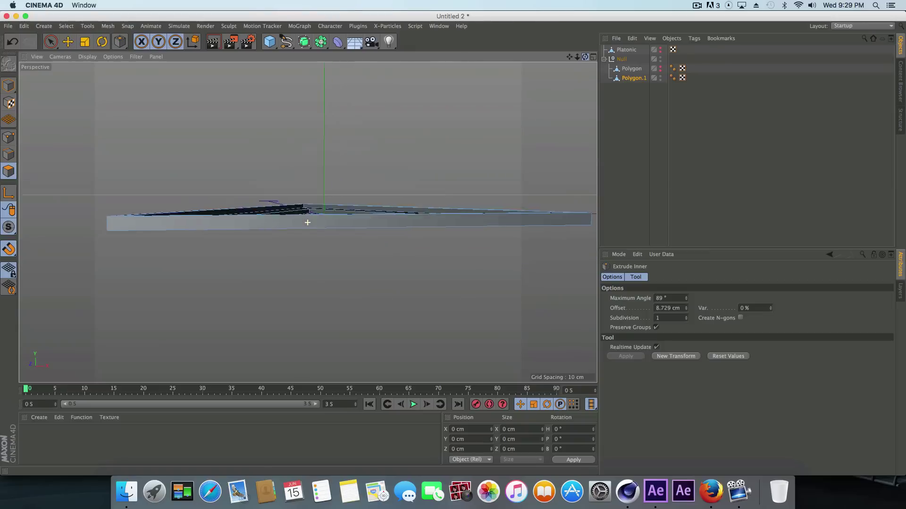
{"action": "left_click_drag", "start_coordinate": [308, 223], "coordinate": [307, 222], "text": "alt"}
{"action": "left_click_drag", "start_coordinate": [578, 56], "coordinate": [307, 222]}
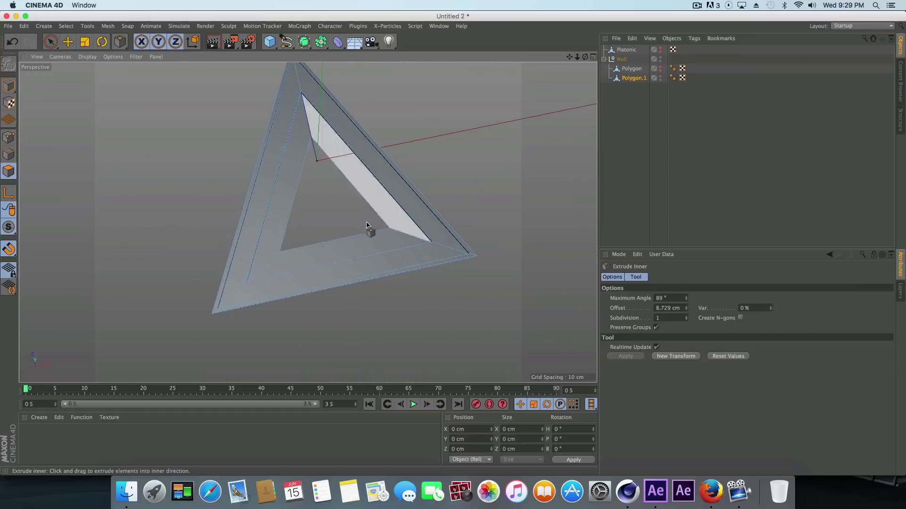
{"action": "scroll", "coordinate": [346, 245], "scroll_direction": "down", "scroll_amount": 2}
{"action": "scroll", "coordinate": [346, 245], "scroll_direction": "up", "scroll_amount": 9}
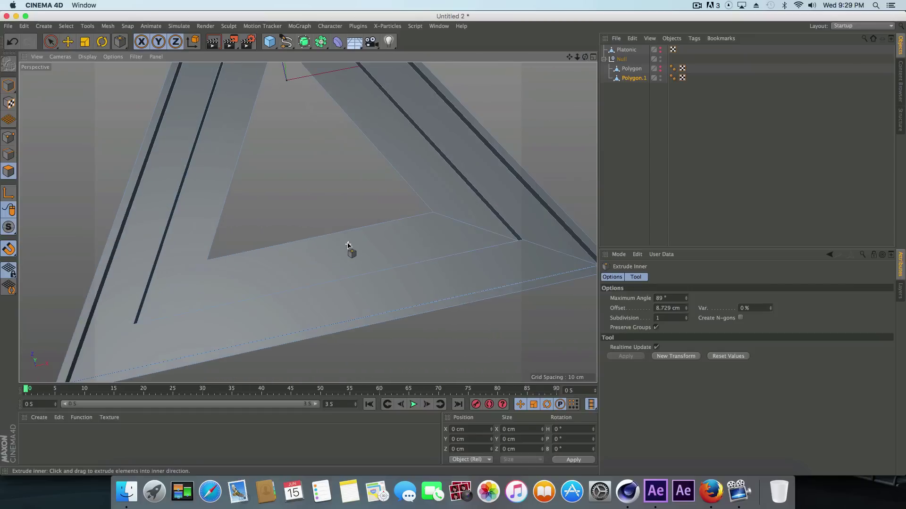
{"action": "right_click", "coordinate": [472, 276]}
{"action": "left_click", "coordinate": [486, 326]}
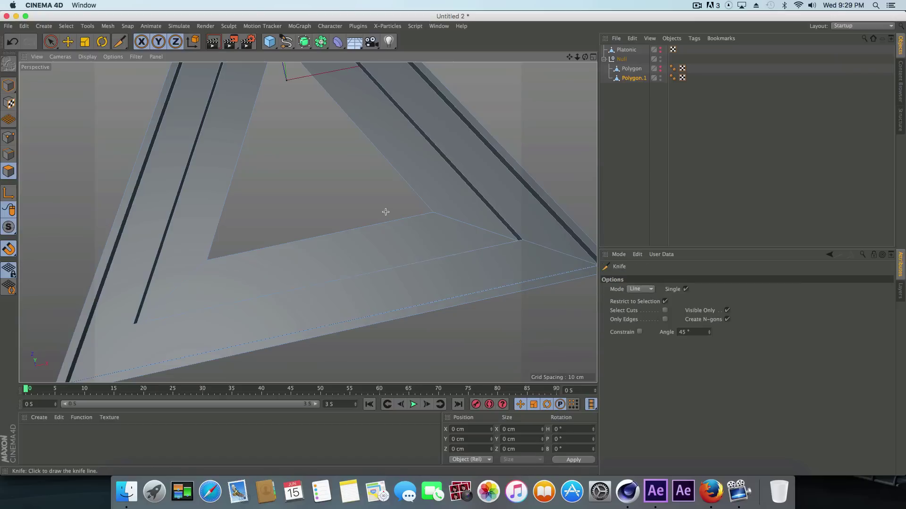
{"action": "left_click", "coordinate": [640, 289]}
{"action": "left_click", "coordinate": [641, 330]}
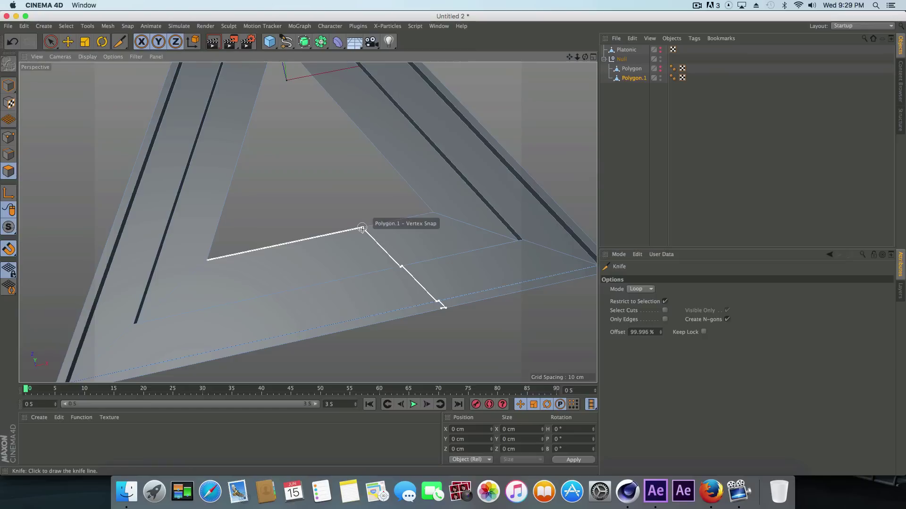
{"action": "left_click", "coordinate": [665, 302]}
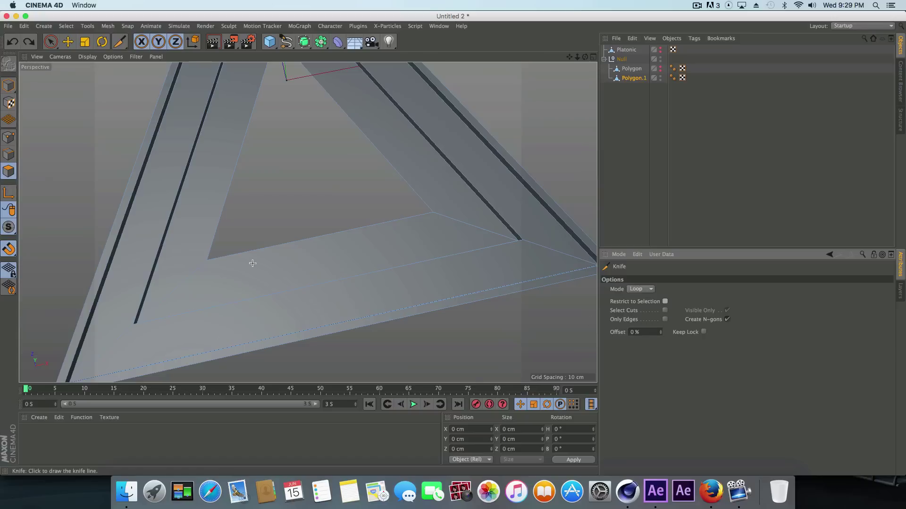
{"action": "left_click", "coordinate": [275, 247]}
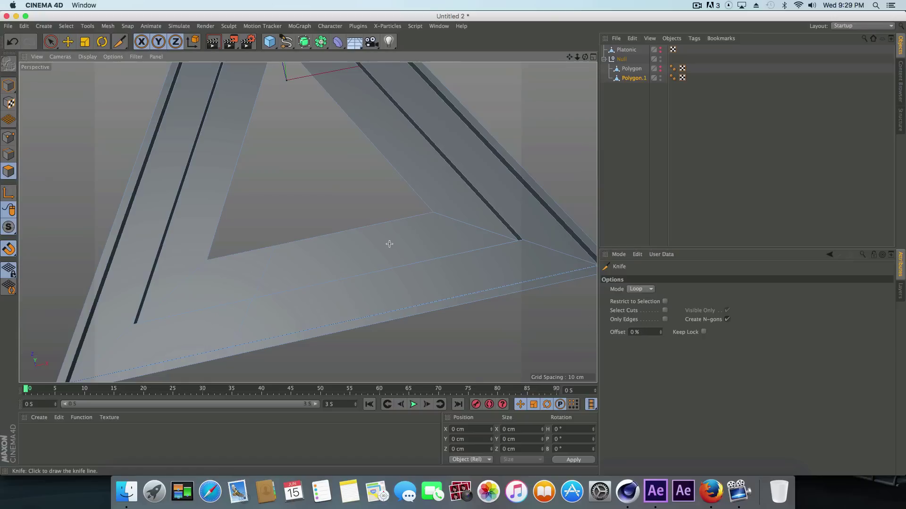
{"action": "left_click_drag", "start_coordinate": [585, 57], "coordinate": [307, 222]}
{"action": "left_click", "coordinate": [431, 297]}
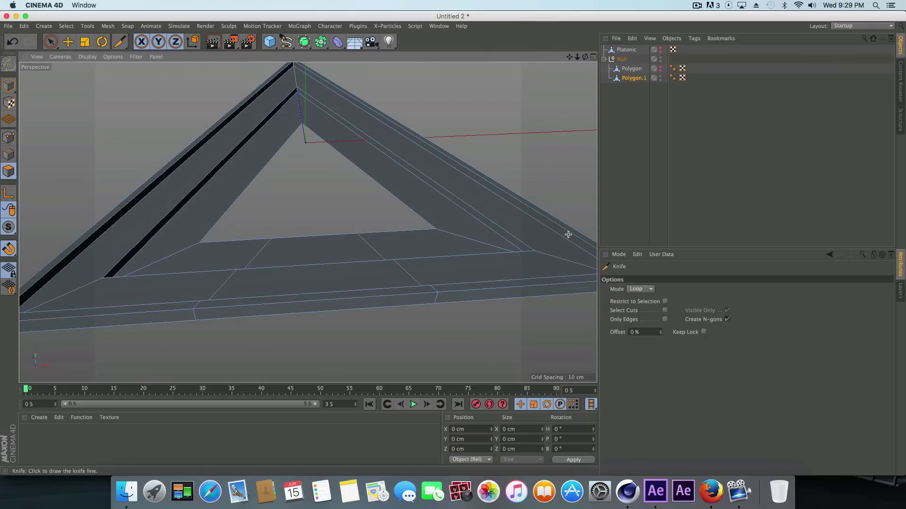
Select the ring of polygons between the two cuts with Ring Selection and delete it to leave a gap in the front bar.
{"action": "left_click_drag", "start_coordinate": [584, 57], "coordinate": [307, 223]}
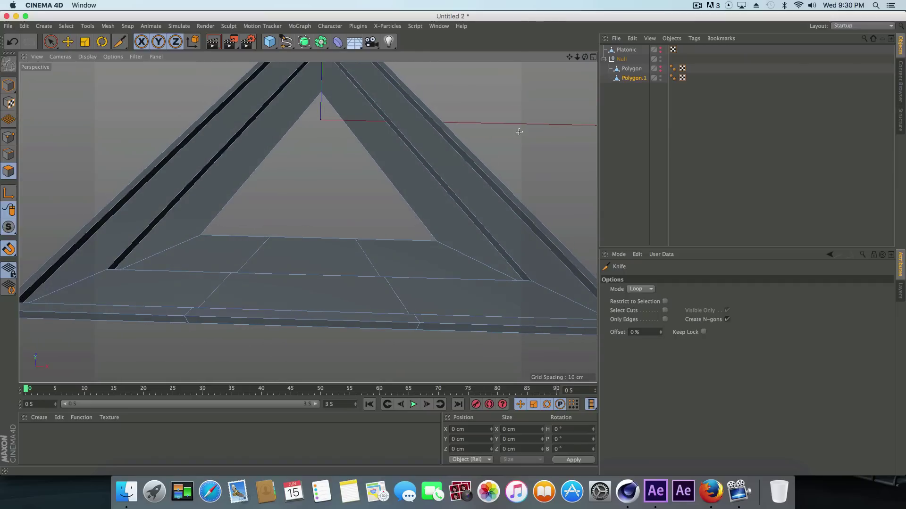
{"action": "left_click", "coordinate": [66, 26]}
{"action": "left_click", "coordinate": [80, 103]}
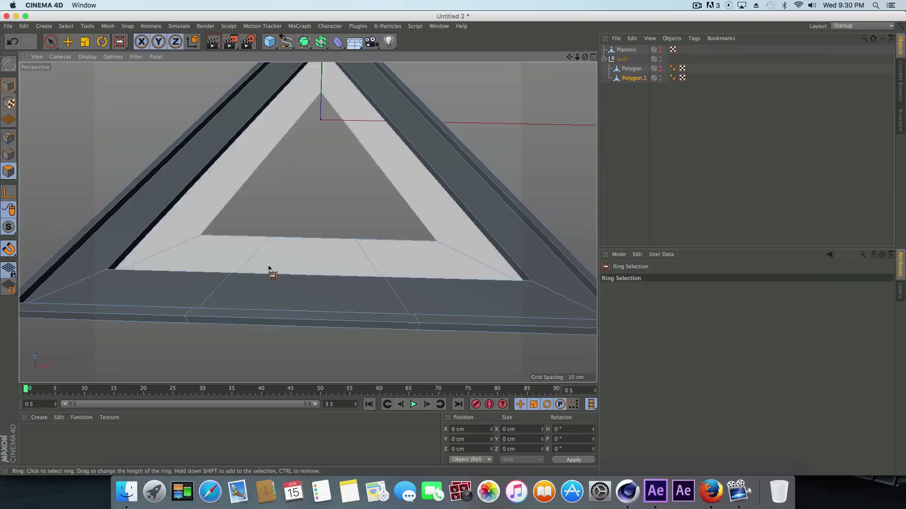
{"action": "left_click", "coordinate": [281, 281]}
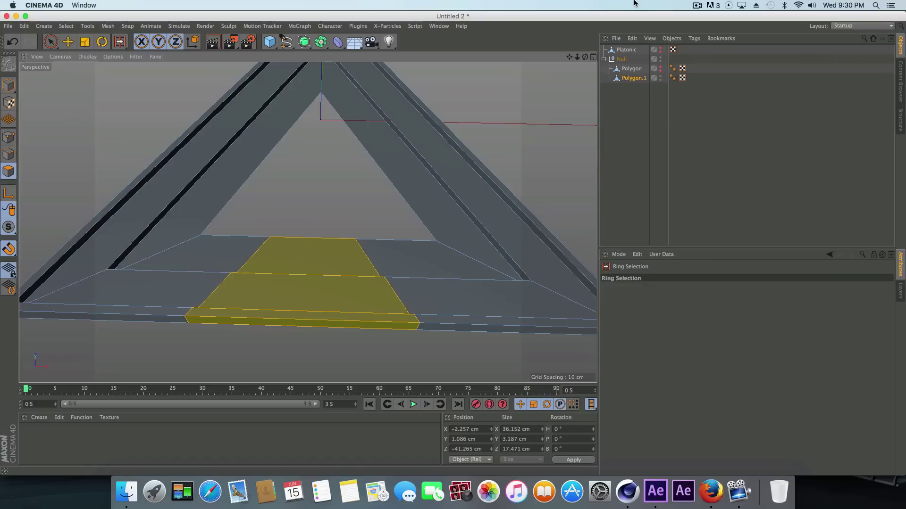
{"action": "left_click_drag", "start_coordinate": [586, 60], "coordinate": [570, 4]}
{"action": "key", "text": "Delete"}
Add a Surface deformer and make it a child of Polygon.1.
{"action": "left_click_drag", "start_coordinate": [578, 57], "coordinate": [577, 94]}
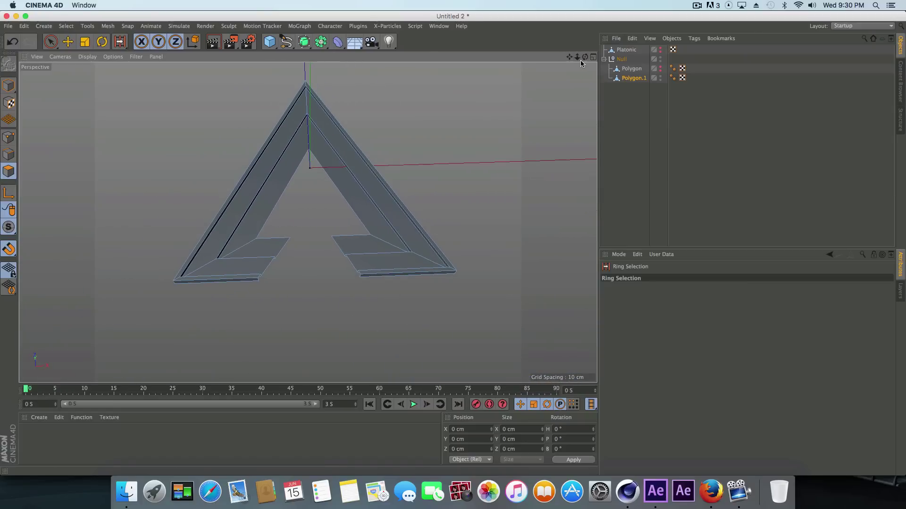
{"action": "left_click_drag", "start_coordinate": [586, 57], "coordinate": [307, 223]}
{"action": "left_click_drag", "start_coordinate": [585, 58], "coordinate": [307, 222]}
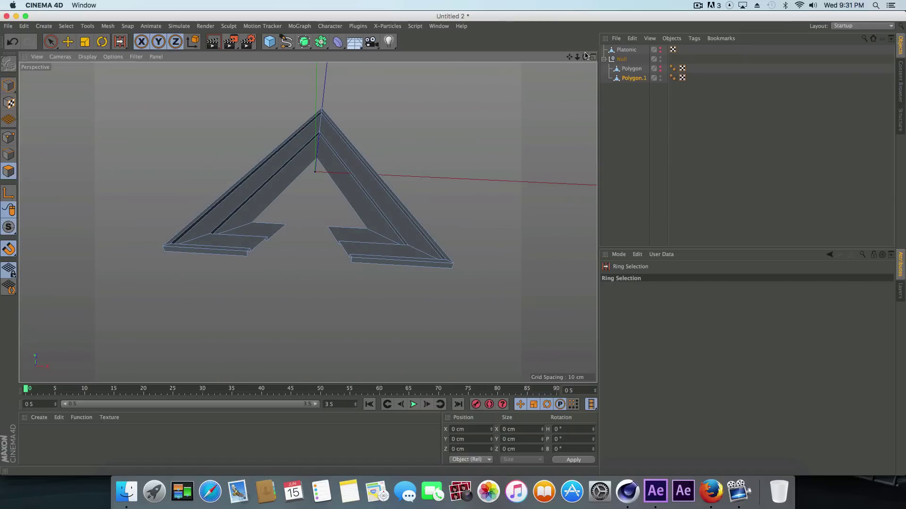
{"action": "left_click", "coordinate": [338, 44]}
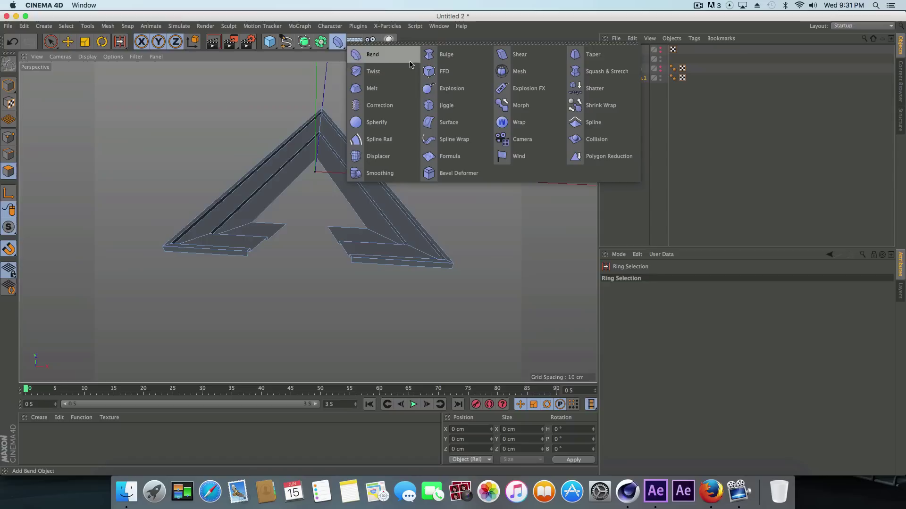
{"action": "left_click", "coordinate": [447, 122]}
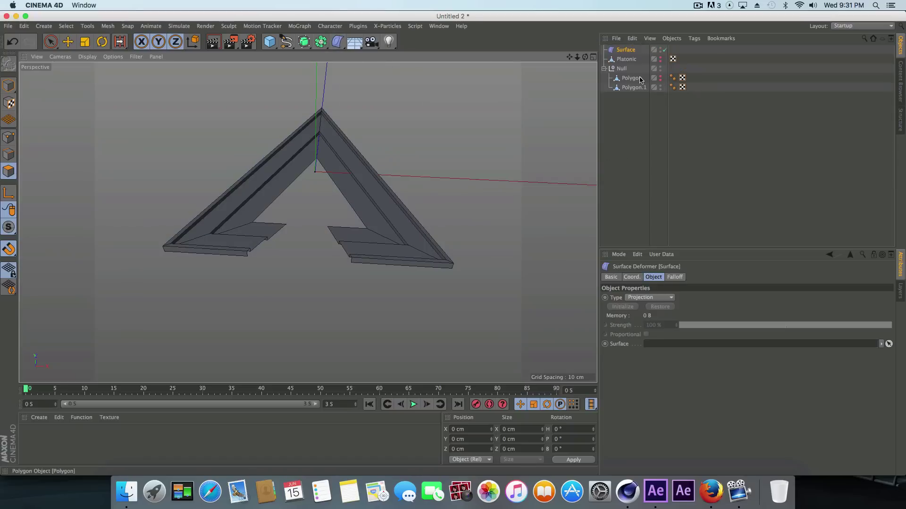
{"action": "left_click", "coordinate": [644, 80]}
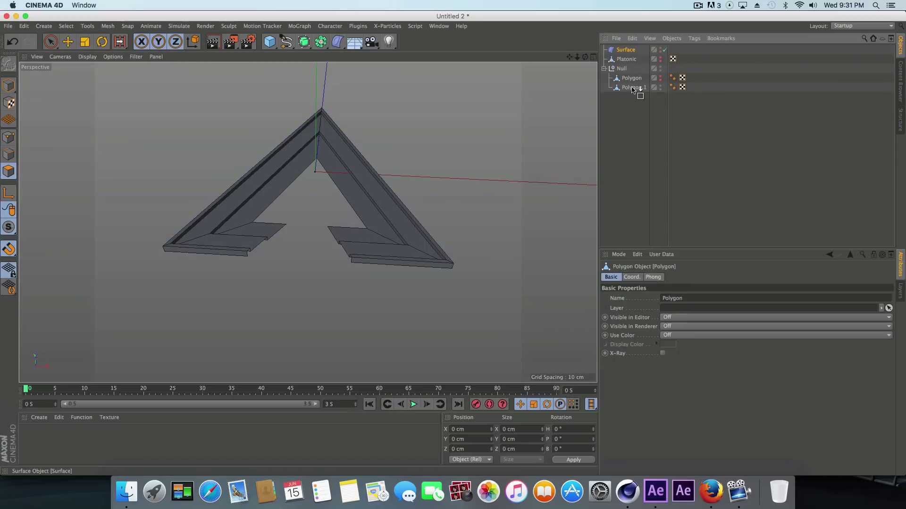
{"action": "left_click_drag", "start_coordinate": [633, 90], "coordinate": [635, 89]}
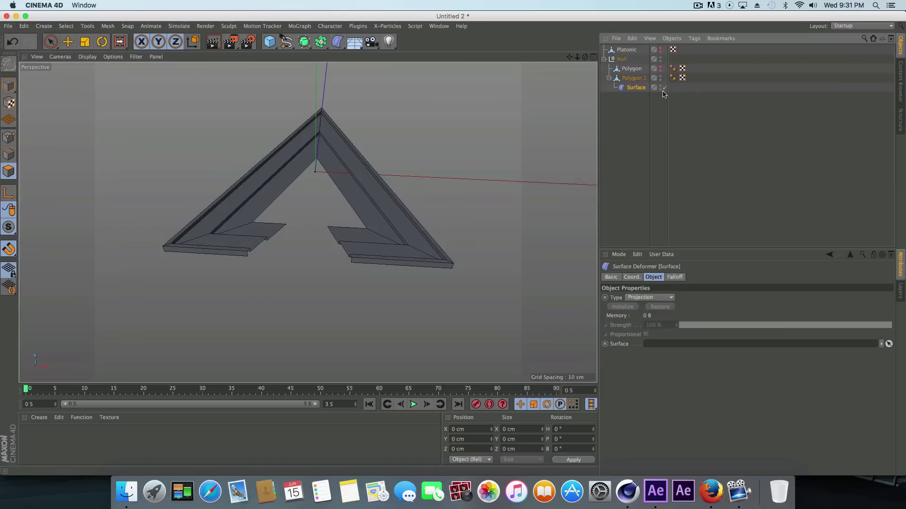
Assign the hidden original Polygon as the Surface deformer's target surface and initialize the deformer.
{"action": "left_click", "coordinate": [634, 79]}
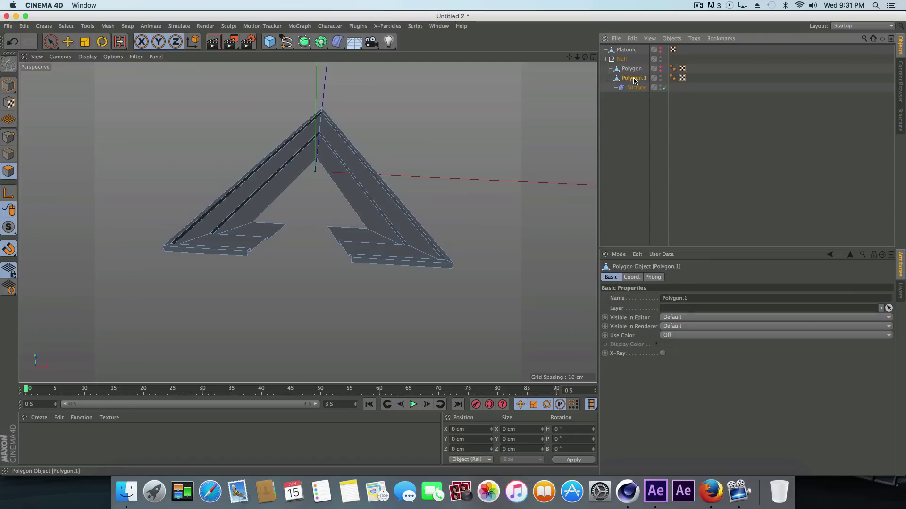
{"action": "left_click", "coordinate": [631, 69]}
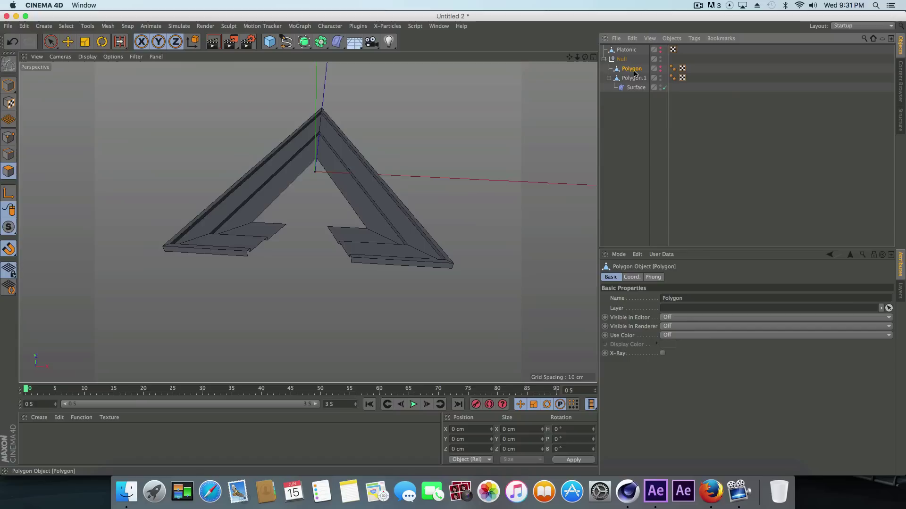
{"action": "left_click", "coordinate": [636, 88]}
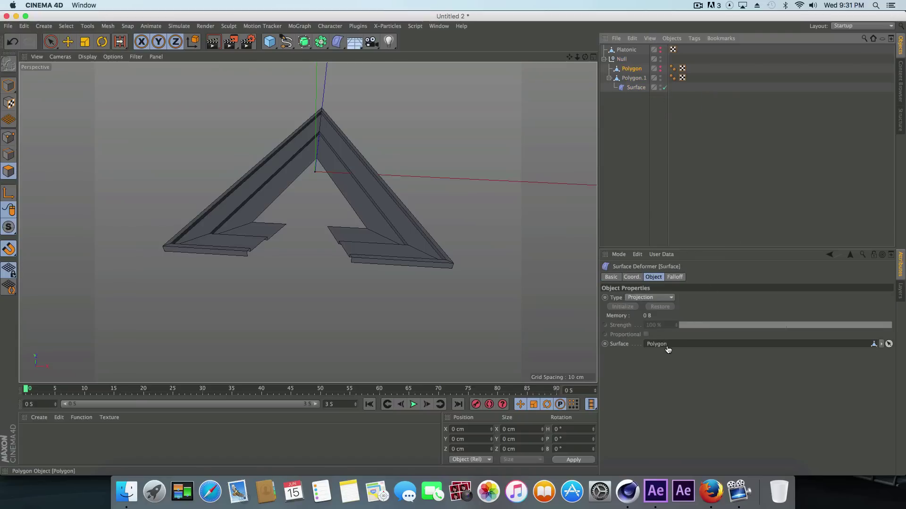
{"action": "left_click_drag", "start_coordinate": [667, 346], "coordinate": [667, 346]}
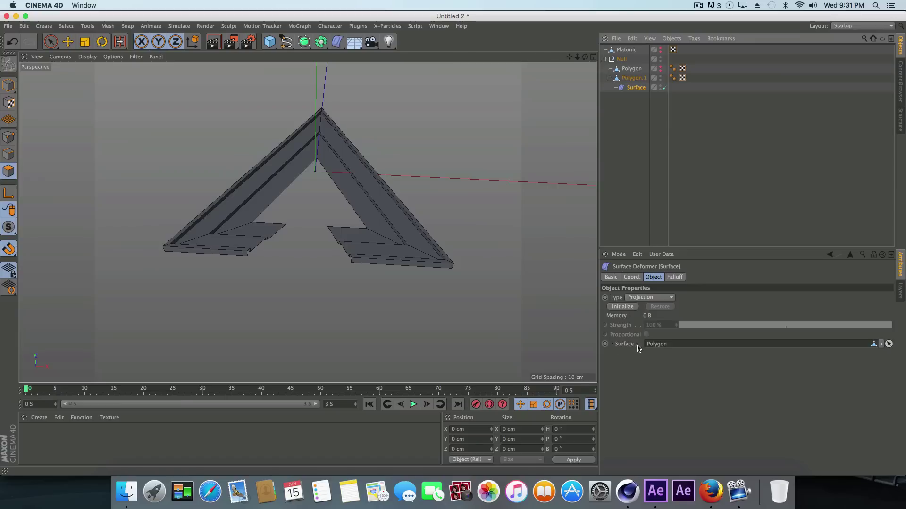
{"action": "left_click", "coordinate": [623, 307]}
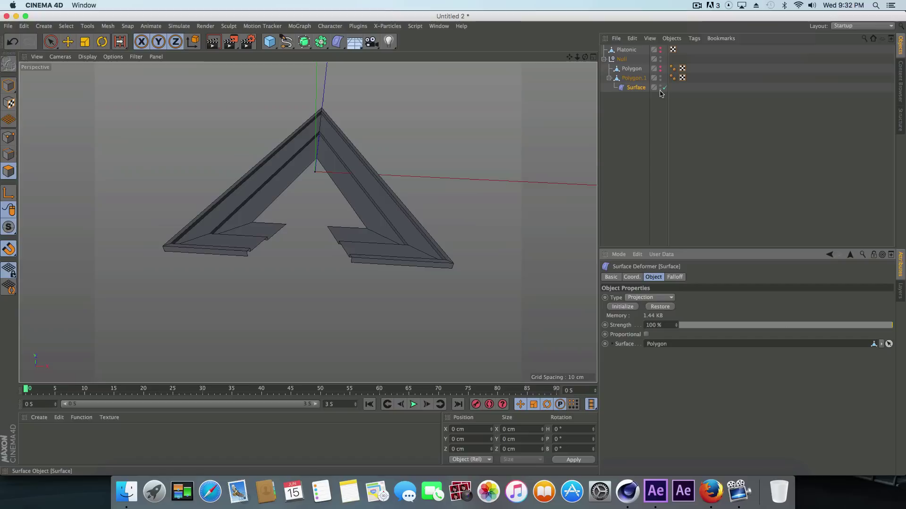
Add a MoGraph Cloner to the scene and set its mode to Object.
{"action": "left_click_drag", "start_coordinate": [307, 222], "coordinate": [308, 223], "text": "alt"}
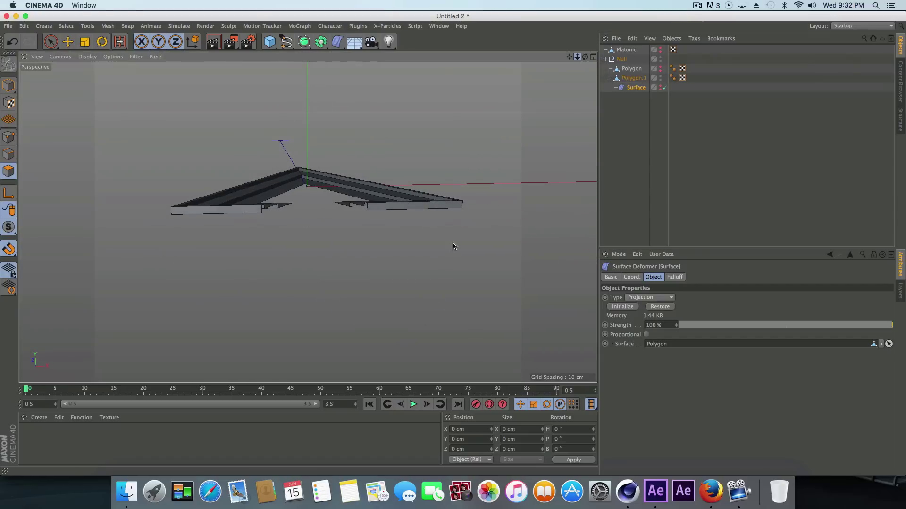
{"action": "left_click_drag", "start_coordinate": [453, 246], "coordinate": [585, 57]}
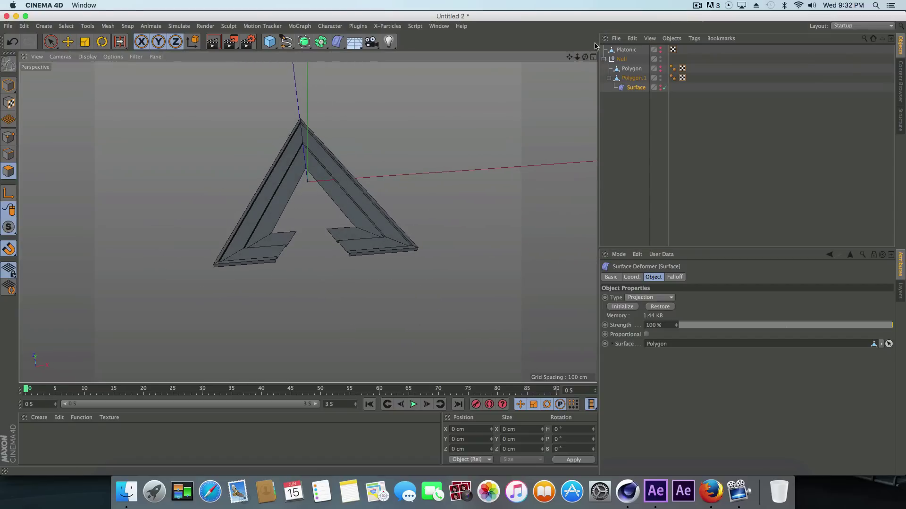
{"action": "left_click", "coordinate": [299, 26]}
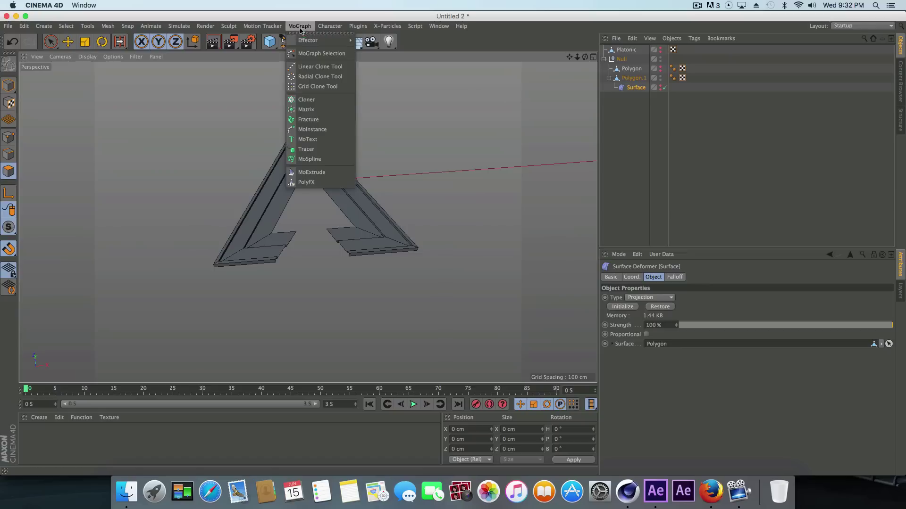
{"action": "left_click", "coordinate": [314, 102]}
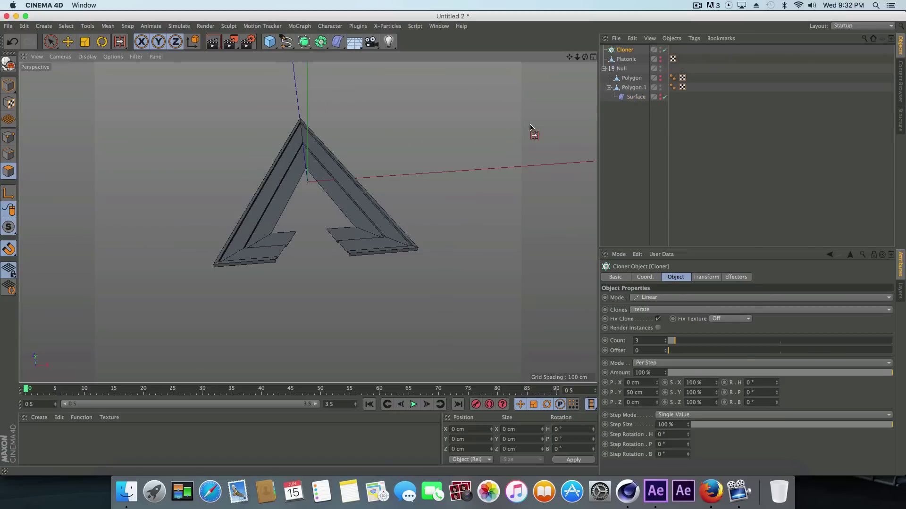
{"action": "left_click", "coordinate": [639, 298]}
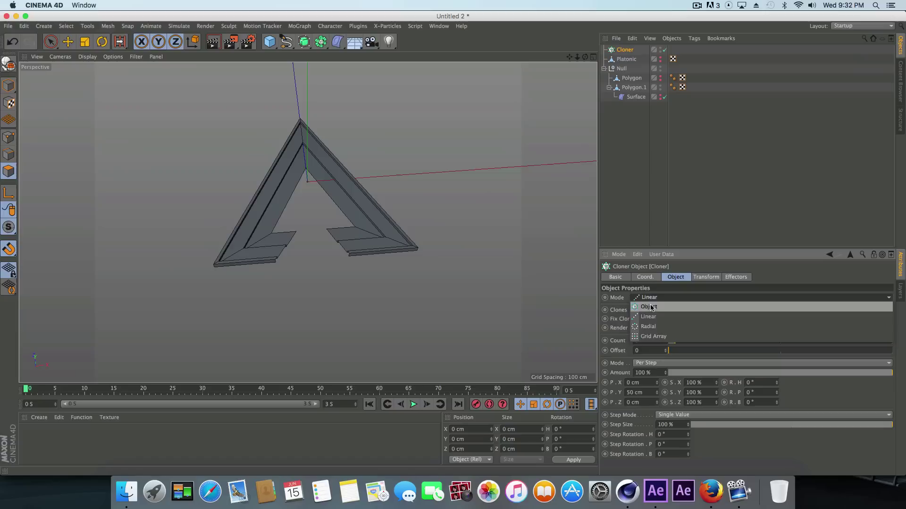
{"action": "left_click", "coordinate": [650, 307]}
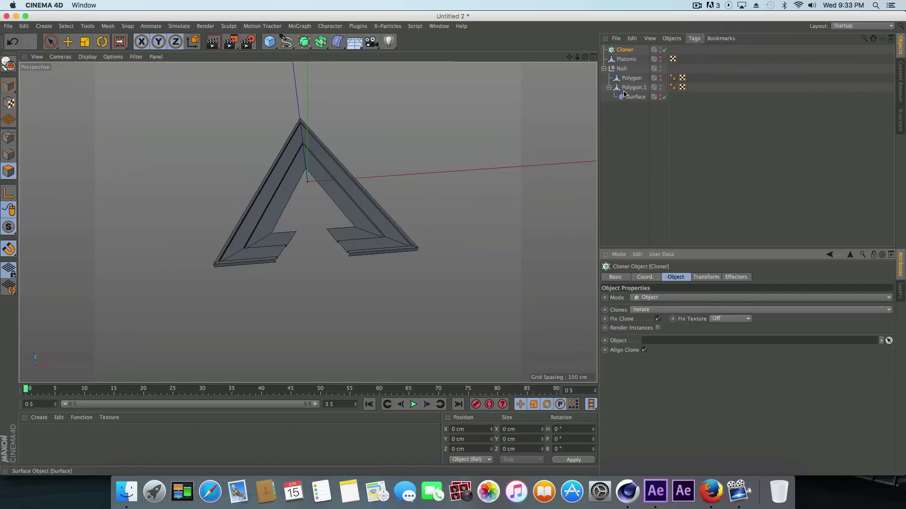
Make the Null group a child of the Cloner and assign the Platonic as the object to clone onto.
{"action": "left_click", "coordinate": [603, 69]}
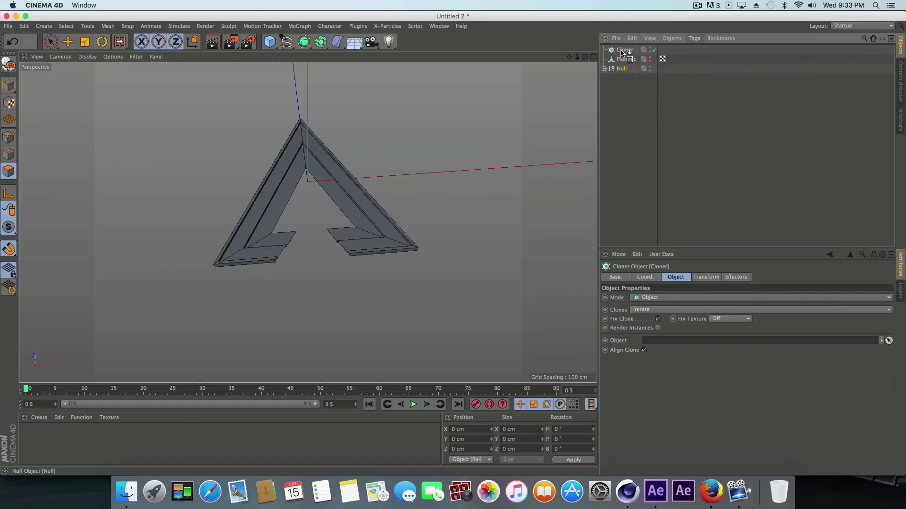
{"action": "mouse_move", "coordinate": [622, 53]}
{"action": "left_mouse_down"}
{"action": "mouse_move", "coordinate": [544, 57]}
{"action": "mouse_move", "coordinate": [563, 57]}
{"action": "left_mouse_up"}
{"action": "left_click", "coordinate": [625, 49]}
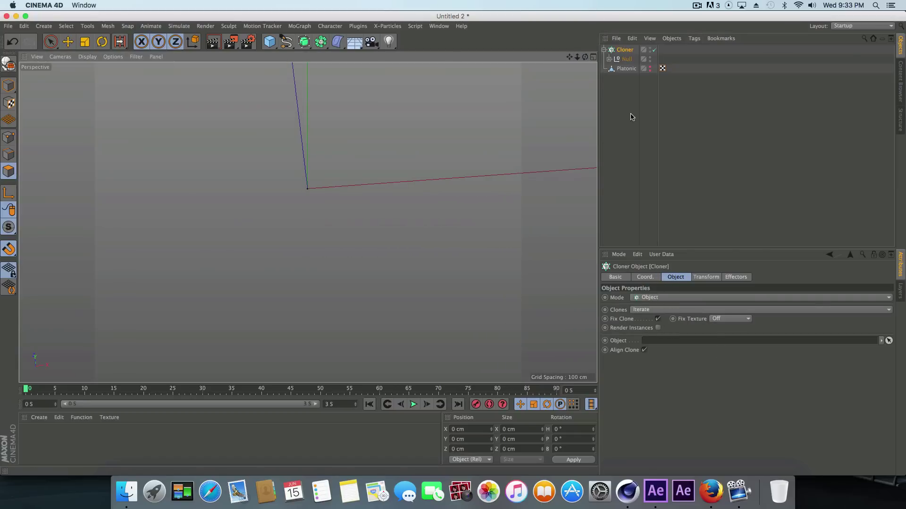
{"action": "left_click_drag", "start_coordinate": [620, 67], "coordinate": [670, 339]}
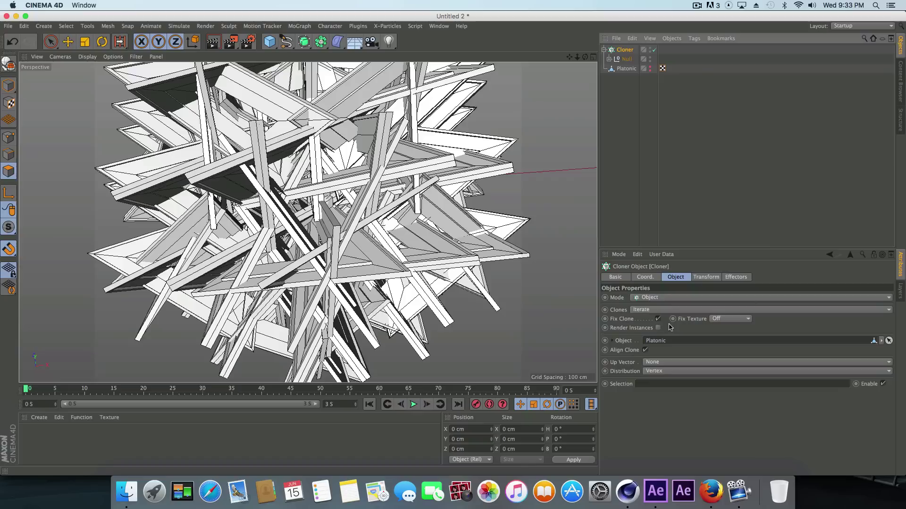
Move the Platonic above the Cloner in the hierarchy and set the Cloner's distribution to Polygon Center.
{"action": "scroll", "coordinate": [473, 254], "scroll_direction": "down", "scroll_amount": 3}
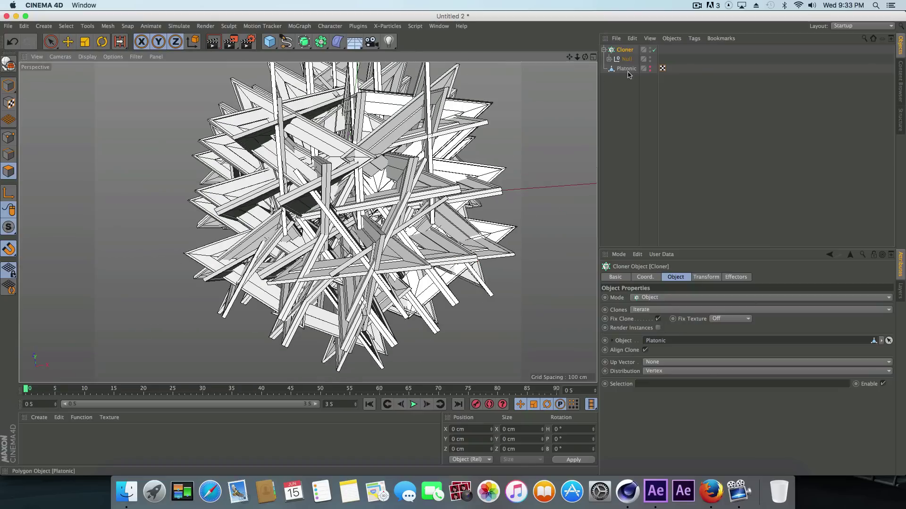
{"action": "left_click_drag", "start_coordinate": [620, 67], "coordinate": [625, 48]}
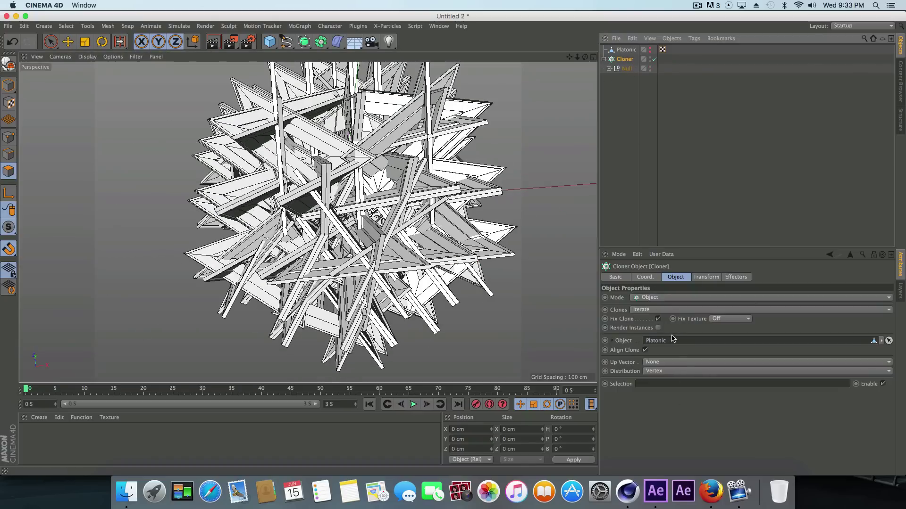
{"action": "left_click", "coordinate": [673, 371]}
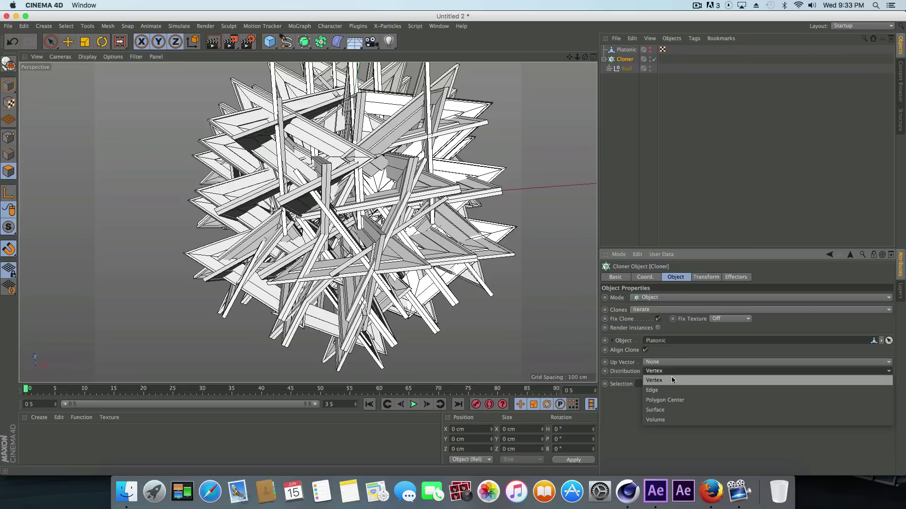
{"action": "left_click", "coordinate": [670, 400]}
{"action": "scroll", "coordinate": [504, 279], "scroll_direction": "down", "scroll_amount": 4}
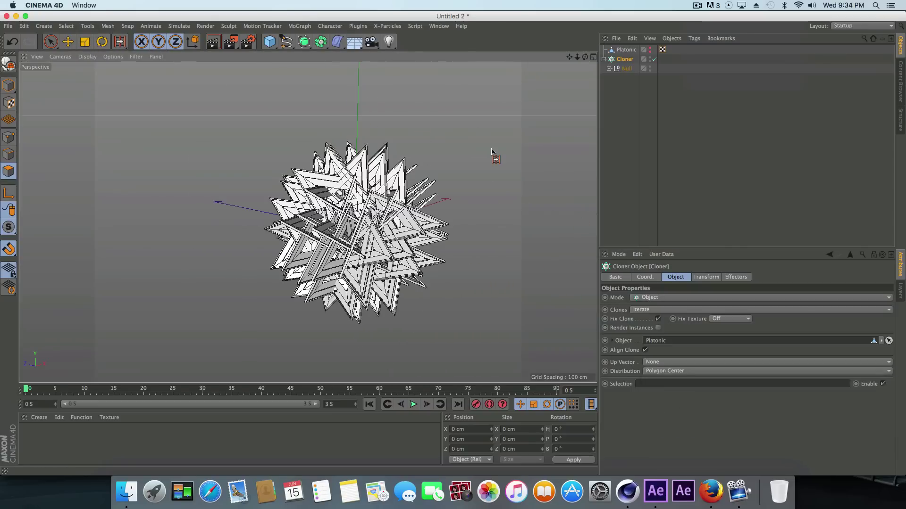
{"action": "left_click_drag", "start_coordinate": [578, 58], "coordinate": [628, 58]}
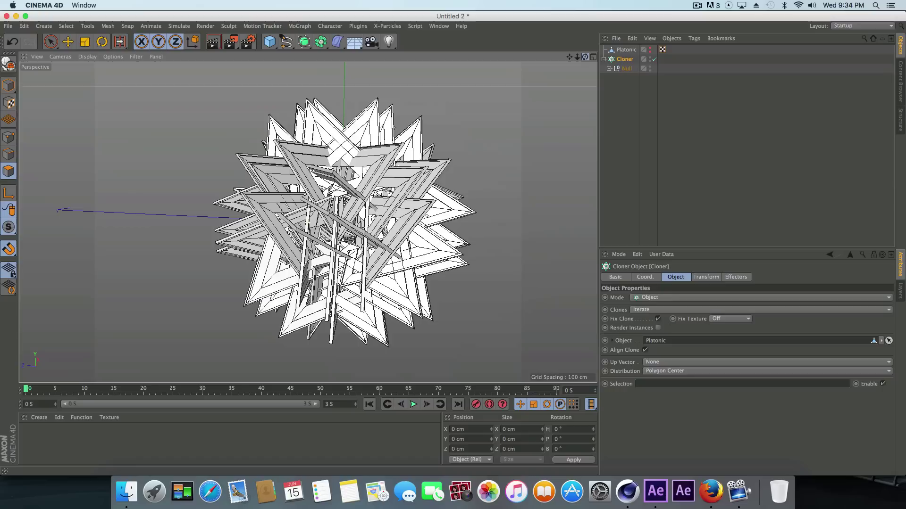
Scale the Platonic up uniformly in Model mode to about 386 cm to spread the clones apart.
{"action": "left_click", "coordinate": [625, 50]}
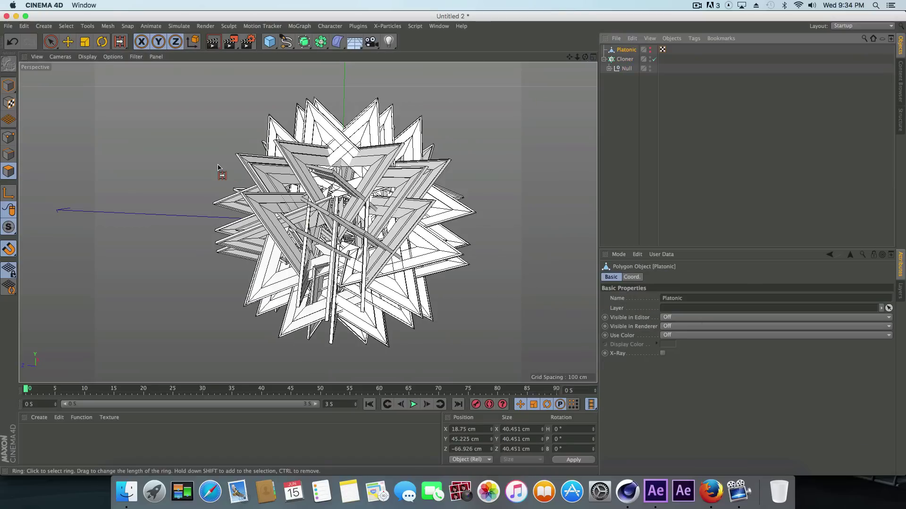
{"action": "left_click", "coordinate": [4, 81]}
{"action": "key", "text": "t"}
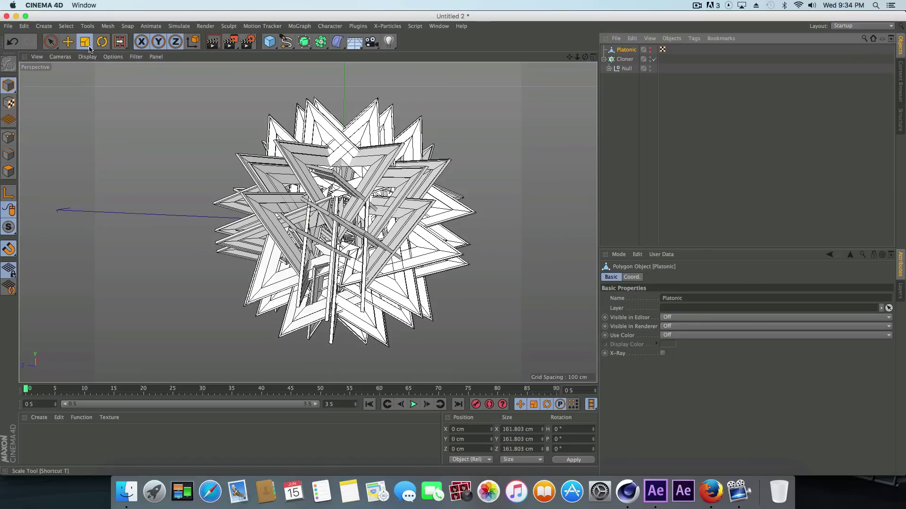
{"action": "left_click_drag", "start_coordinate": [224, 119], "coordinate": [2, 244]}
{"action": "scroll", "coordinate": [79, 223], "scroll_direction": "up", "scroll_amount": 2}
{"action": "scroll", "coordinate": [78, 222], "scroll_direction": "down", "scroll_amount": 5}
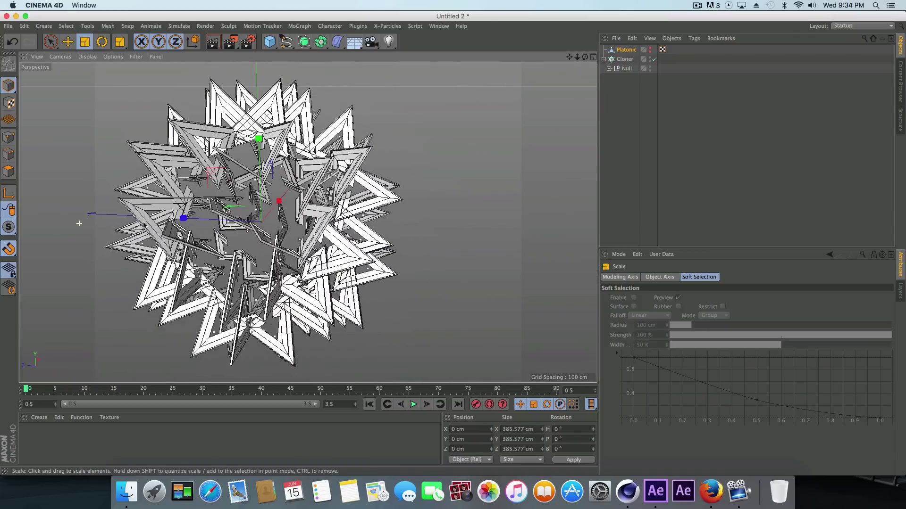
{"action": "mouse_move", "coordinate": [584, 59]}
{"action": "left_mouse_down"}
{"action": "mouse_move", "coordinate": [340, 188]}
{"action": "mouse_move", "coordinate": [406, 162]}
{"action": "mouse_move", "coordinate": [574, 136]}
{"action": "mouse_move", "coordinate": [493, 190]}
{"action": "mouse_move", "coordinate": [426, 162]}
{"action": "left_mouse_up"}
{"action": "mouse_move", "coordinate": [584, 59]}
{"action": "left_mouse_down"}
{"action": "mouse_move", "coordinate": [618, 62]}
{"action": "mouse_move", "coordinate": [639, 47]}
{"action": "mouse_move", "coordinate": [617, 61]}
{"action": "mouse_move", "coordinate": [577, 62]}
{"action": "mouse_move", "coordinate": [634, 60]}
{"action": "mouse_move", "coordinate": [618, 55]}
{"action": "left_mouse_up"}
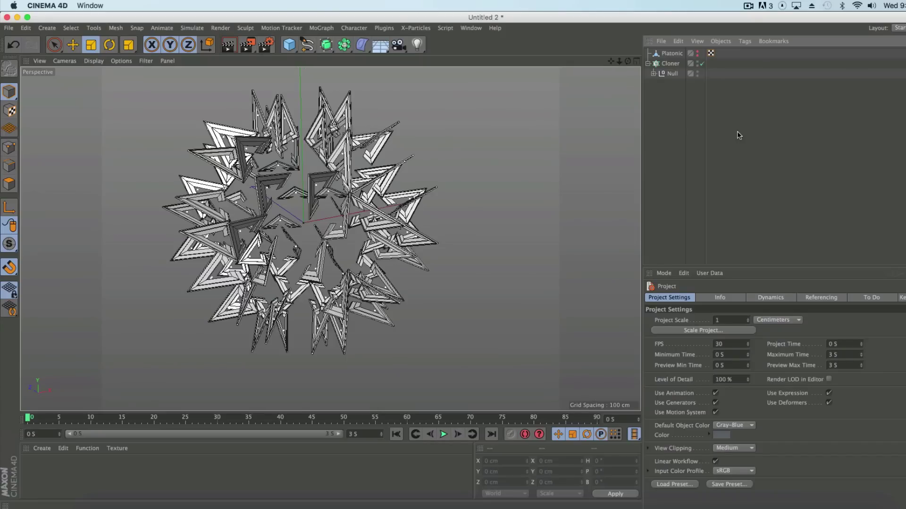
Make the Cloner editable and look through the Null groups it contains.
{"action": "left_click", "coordinate": [670, 63]}
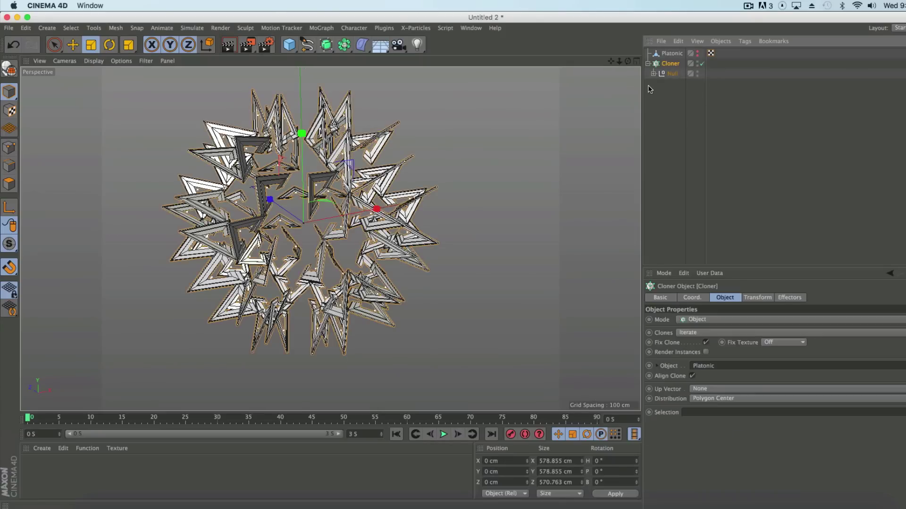
{"action": "key", "text": "c"}
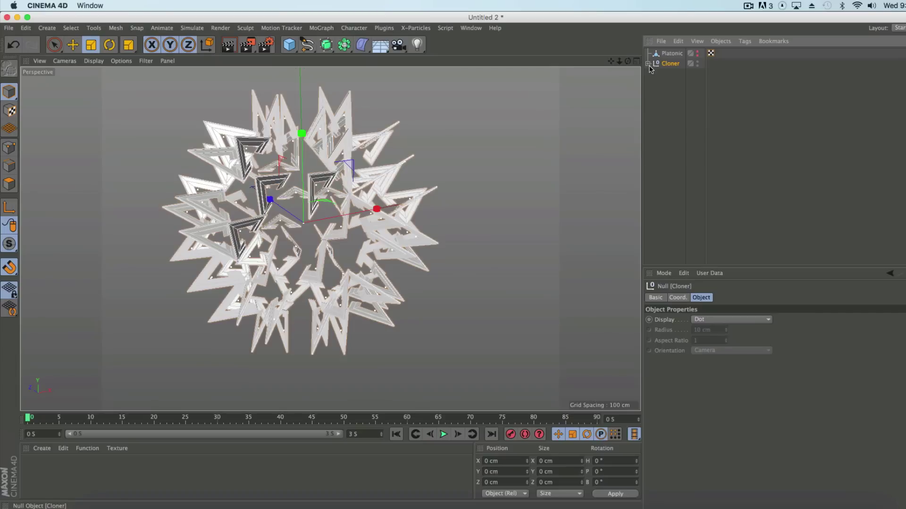
{"action": "left_click", "coordinate": [648, 64]}
{"action": "left_click", "coordinate": [653, 74]}
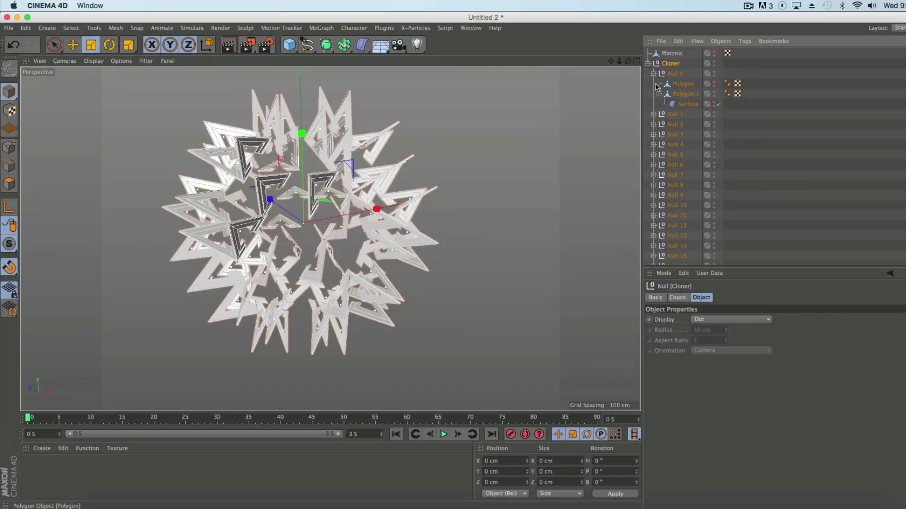
{"action": "left_click", "coordinate": [653, 73]}
{"action": "scroll", "coordinate": [727, 227], "scroll_direction": "down", "scroll_amount": 20}
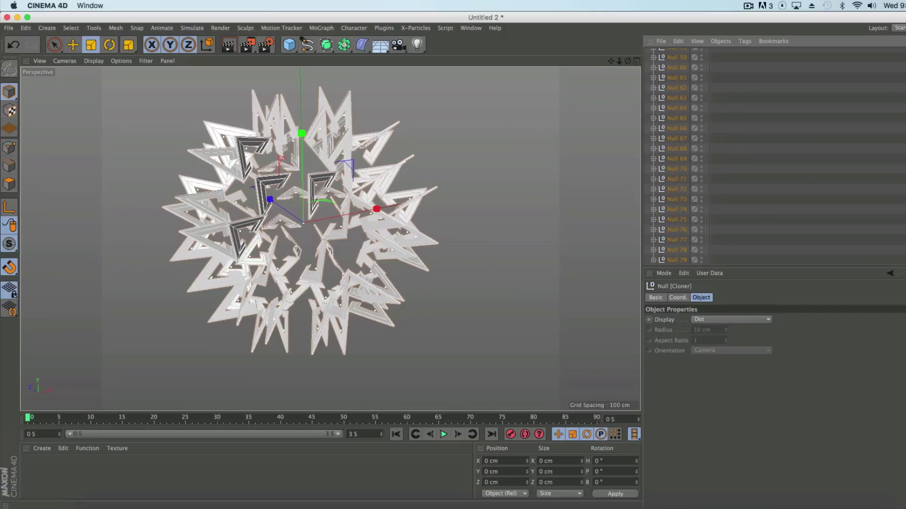
{"action": "scroll", "coordinate": [696, 156], "scroll_direction": "up", "scroll_amount": 20}
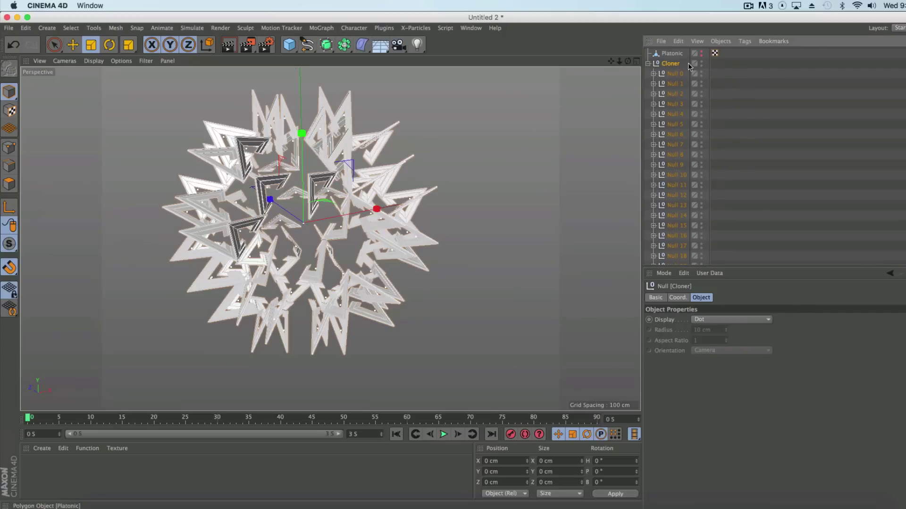
{"action": "left_click", "coordinate": [648, 64]}
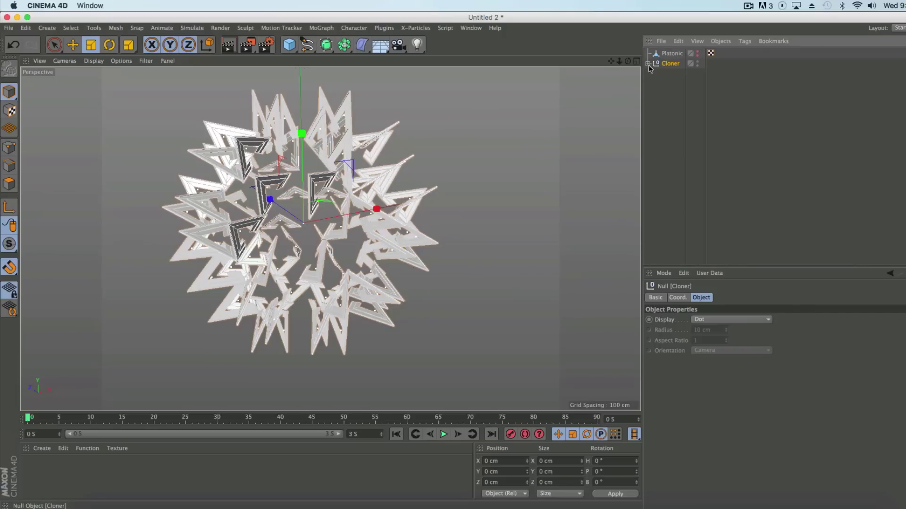
Load the PolyMorph tag preset from user.lib4d onto the converted Cloner null and dismiss the target object message.
{"action": "right_click", "coordinate": [676, 70]}
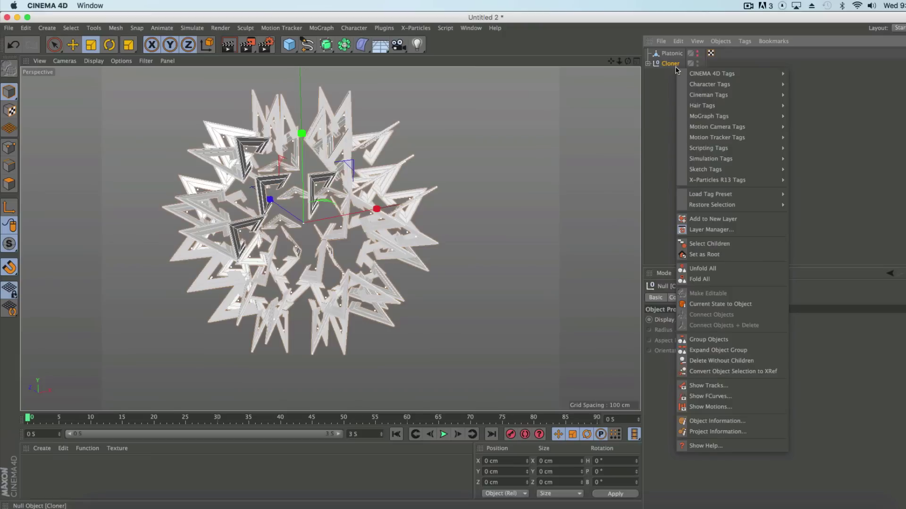
{"action": "mouse_move", "coordinate": [754, 198]}
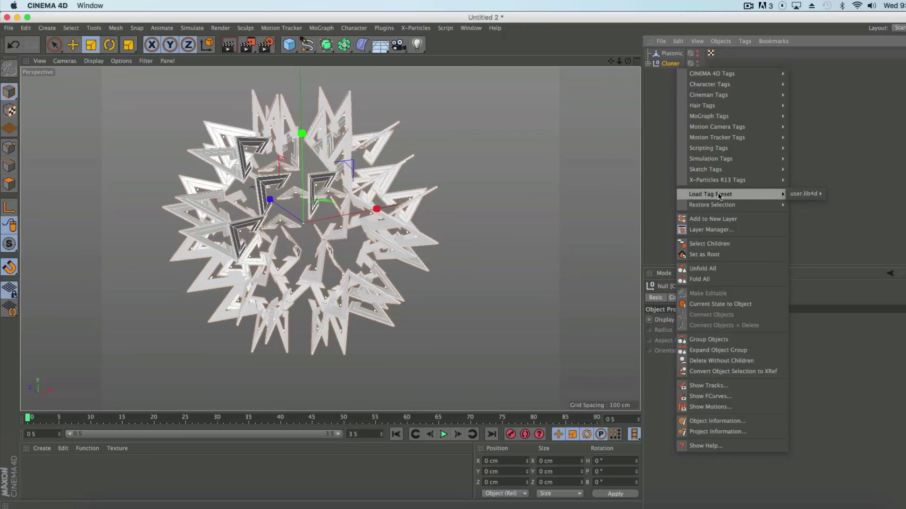
{"action": "mouse_move", "coordinate": [803, 198]}
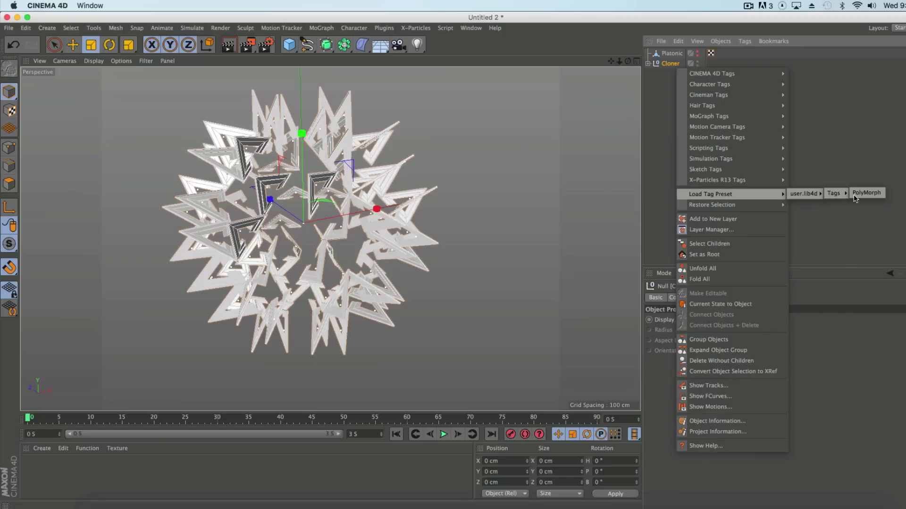
{"action": "left_click", "coordinate": [853, 195]}
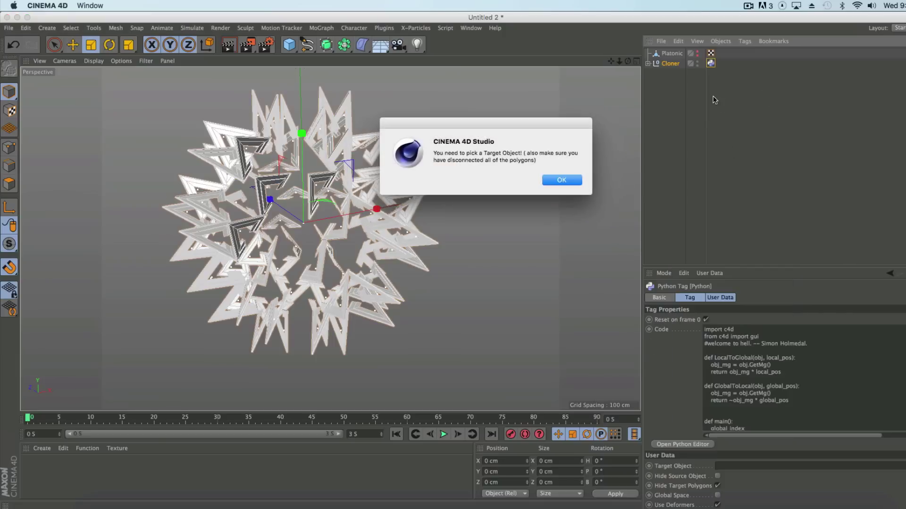
{"action": "left_click", "coordinate": [562, 180]}
{"action": "left_click", "coordinate": [564, 181]}
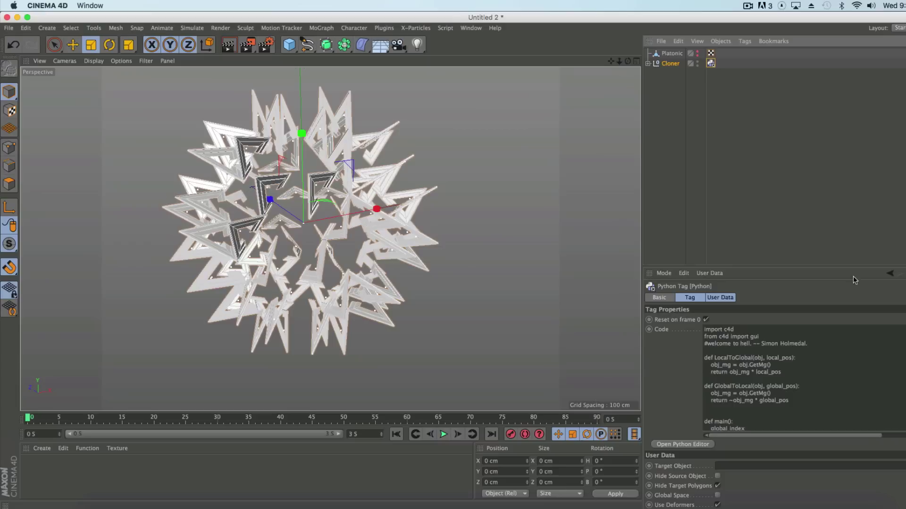
Enlarge the area for the Python tag's properties and look through its code.
{"action": "left_click_drag", "start_coordinate": [845, 266], "coordinate": [851, 94]}
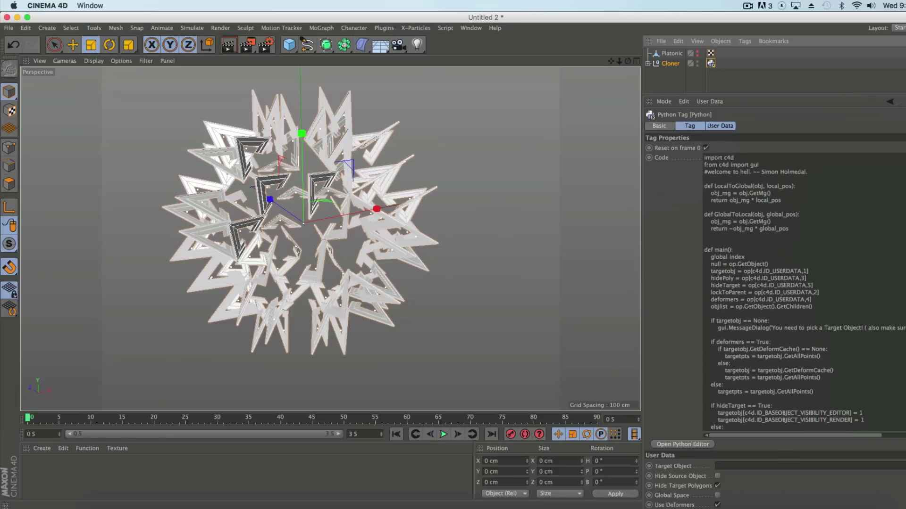
{"action": "scroll", "coordinate": [802, 293], "scroll_direction": "down", "scroll_amount": 10}
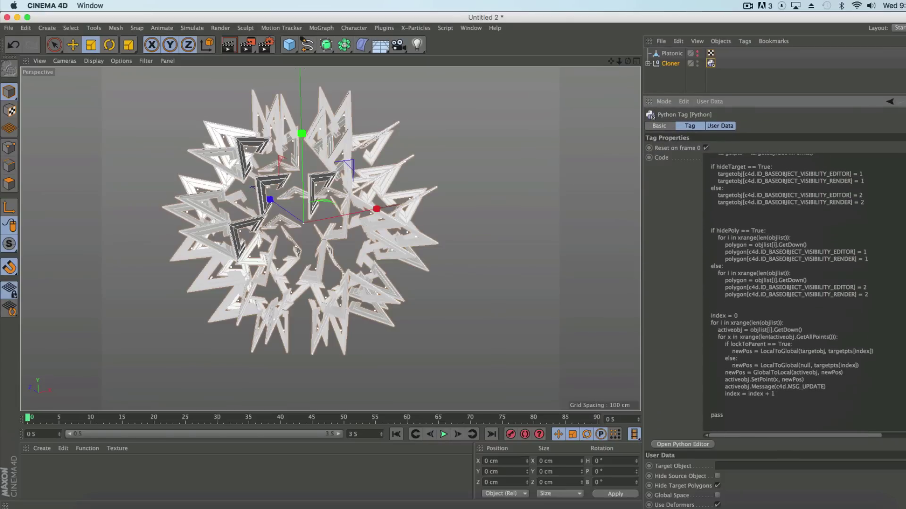
{"action": "scroll", "coordinate": [802, 293], "scroll_direction": "up", "scroll_amount": 10}
{"action": "scroll", "coordinate": [802, 293], "scroll_direction": "down", "scroll_amount": 10}
{"action": "scroll", "coordinate": [802, 293], "scroll_direction": "up", "scroll_amount": 10}
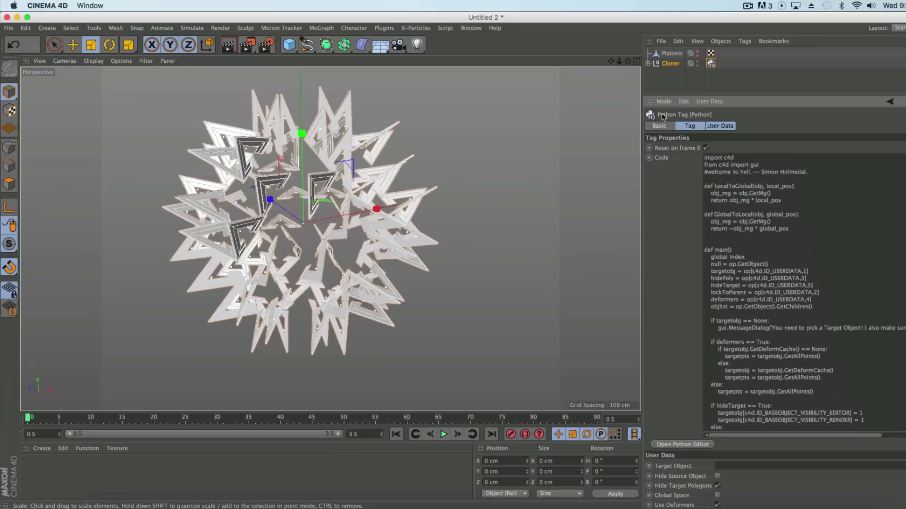
Assign the Platonic as the Python tag's target object, enable Hide Source Object and deselect everything.
{"action": "left_click_drag", "start_coordinate": [670, 57], "coordinate": [751, 473]}
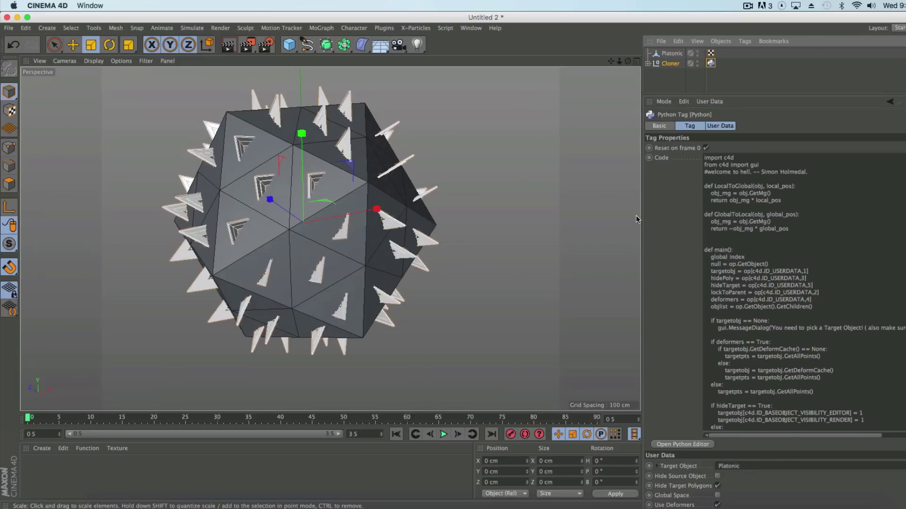
{"action": "left_click", "coordinate": [717, 476]}
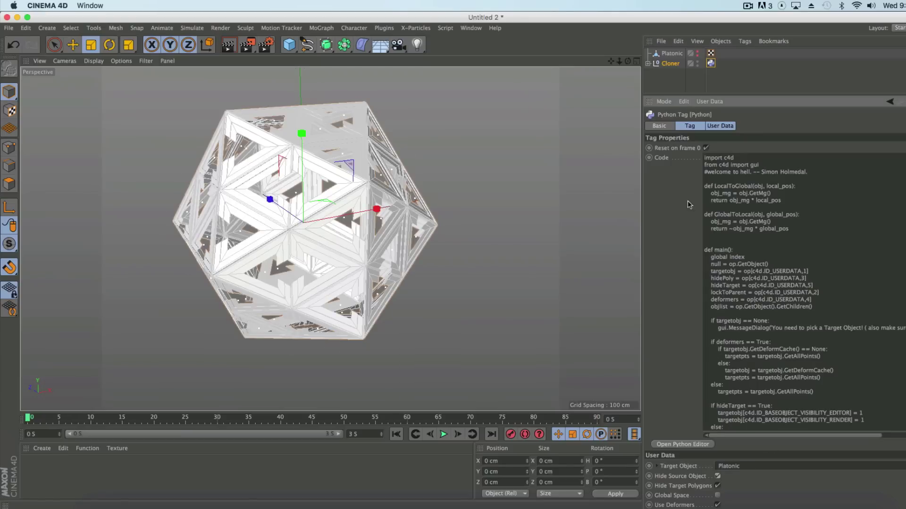
{"action": "left_click", "coordinate": [736, 85]}
Change the viewport's shading display and render the assembled shape in the view.
{"action": "mouse_move", "coordinate": [628, 61]}
{"action": "left_mouse_down"}
{"action": "mouse_move", "coordinate": [602, 52]}
{"action": "mouse_move", "coordinate": [635, 41]}
{"action": "mouse_move", "coordinate": [619, 44]}
{"action": "mouse_move", "coordinate": [628, 62]}
{"action": "mouse_move", "coordinate": [674, 80]}
{"action": "mouse_move", "coordinate": [599, 64]}
{"action": "mouse_move", "coordinate": [624, 60]}
{"action": "mouse_move", "coordinate": [608, 42]}
{"action": "mouse_move", "coordinate": [620, 50]}
{"action": "mouse_move", "coordinate": [609, 61]}
{"action": "mouse_move", "coordinate": [648, 55]}
{"action": "mouse_move", "coordinate": [592, 66]}
{"action": "left_mouse_up"}
{"action": "left_click", "coordinate": [100, 62]}
{"action": "left_click", "coordinate": [102, 76]}
{"action": "left_click", "coordinate": [229, 45]}
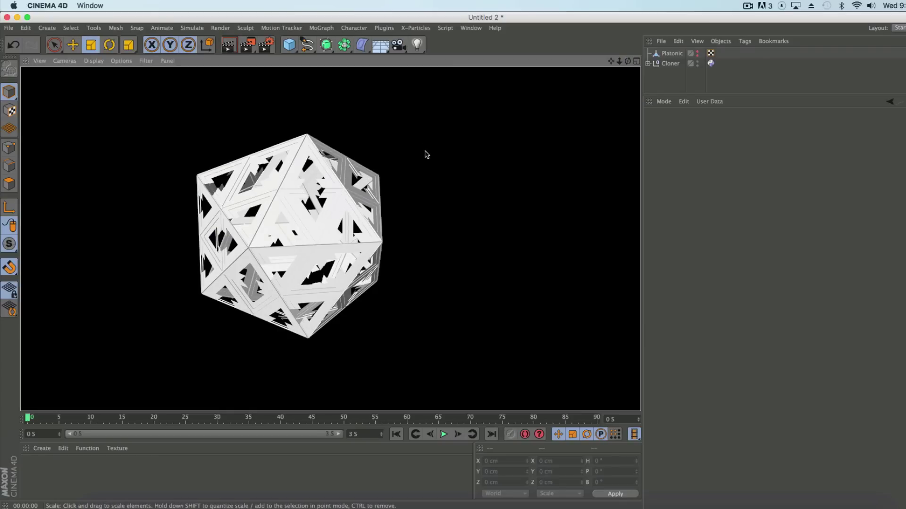
Inspect the assembled shape from several angles and distances, and render it in the view.
{"action": "left_click_drag", "start_coordinate": [628, 61], "coordinate": [627, 62]}
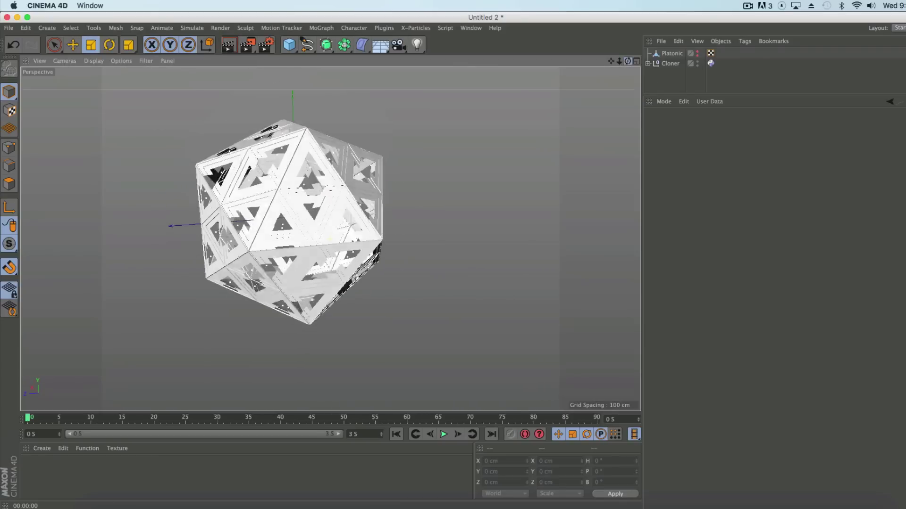
{"action": "scroll", "coordinate": [300, 175], "scroll_direction": "up", "scroll_amount": 5}
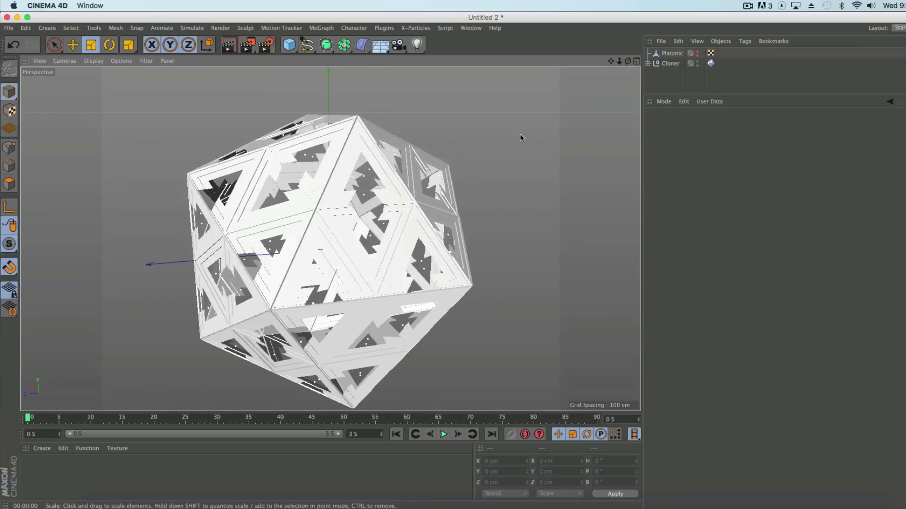
{"action": "left_click_drag", "start_coordinate": [628, 62], "coordinate": [627, 62]}
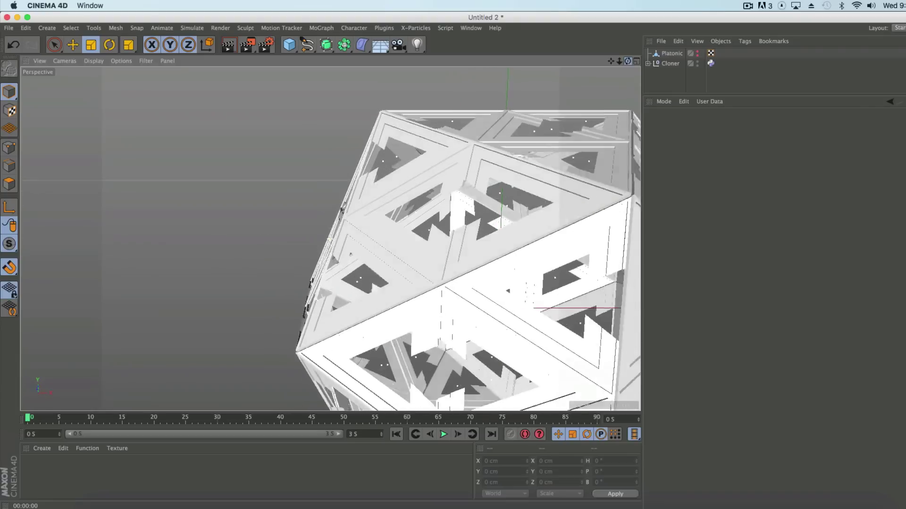
{"action": "left_click_drag", "start_coordinate": [330, 239], "coordinate": [329, 239], "text": "alt"}
{"action": "mouse_move", "coordinate": [627, 60]}
{"action": "left_mouse_down"}
{"action": "mouse_move", "coordinate": [619, 64]}
{"action": "mouse_move", "coordinate": [628, 59]}
{"action": "left_mouse_up"}
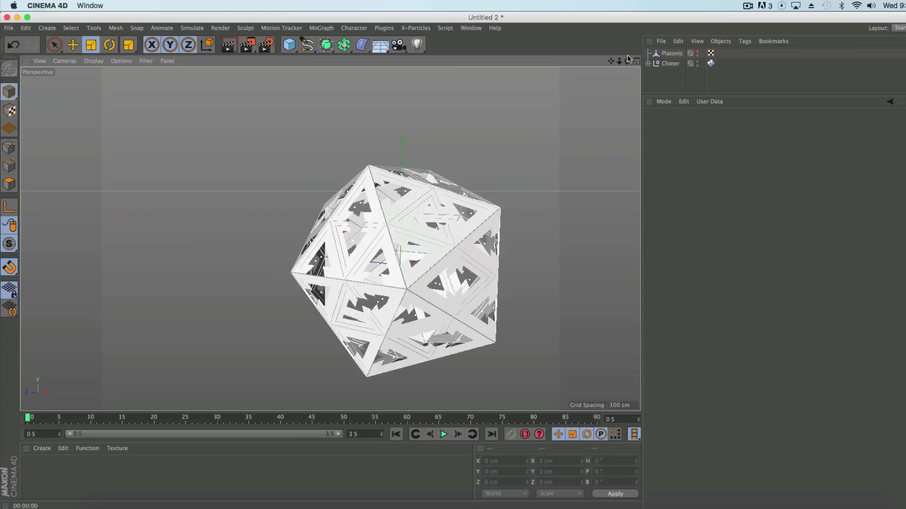
{"action": "left_click", "coordinate": [229, 46]}
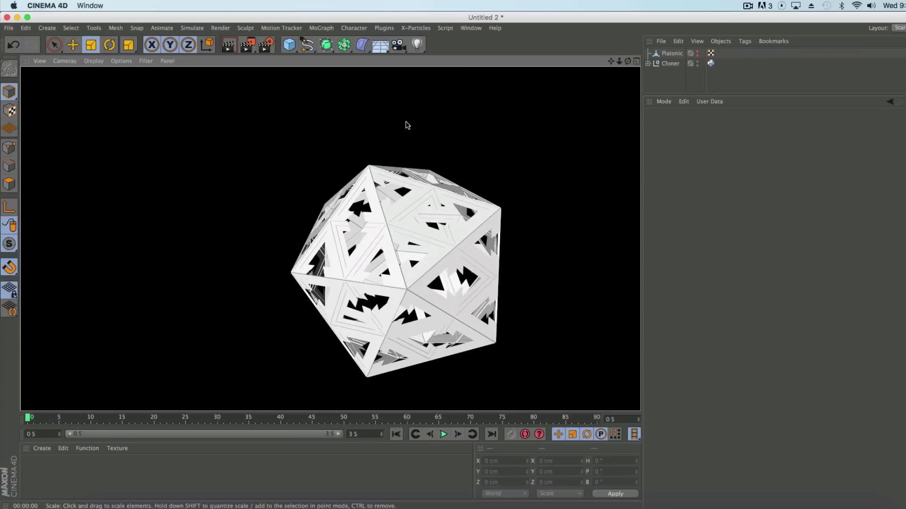
{"action": "left_click_drag", "start_coordinate": [627, 61], "coordinate": [627, 60]}
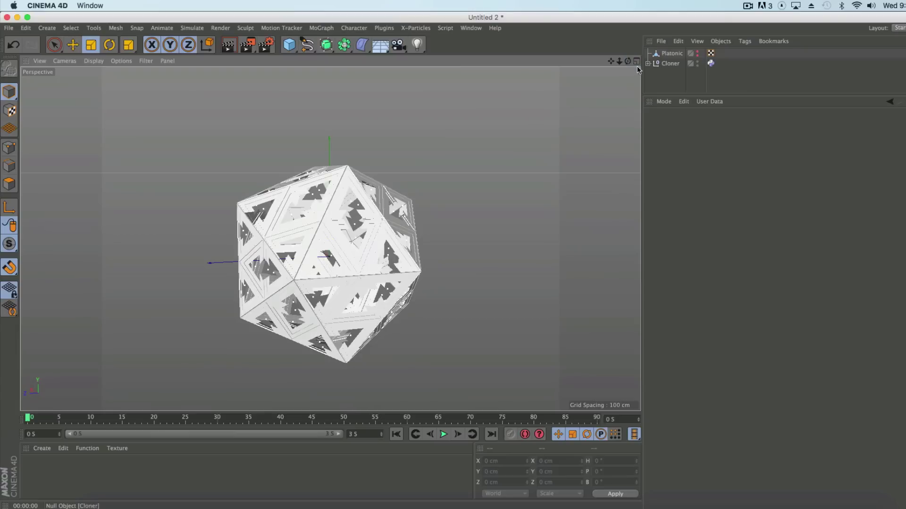
Switch the Python tag's Hide Target Polygons option off to compare the shape, and switch it back on.
{"action": "left_click_drag", "start_coordinate": [720, 95], "coordinate": [713, 198]}
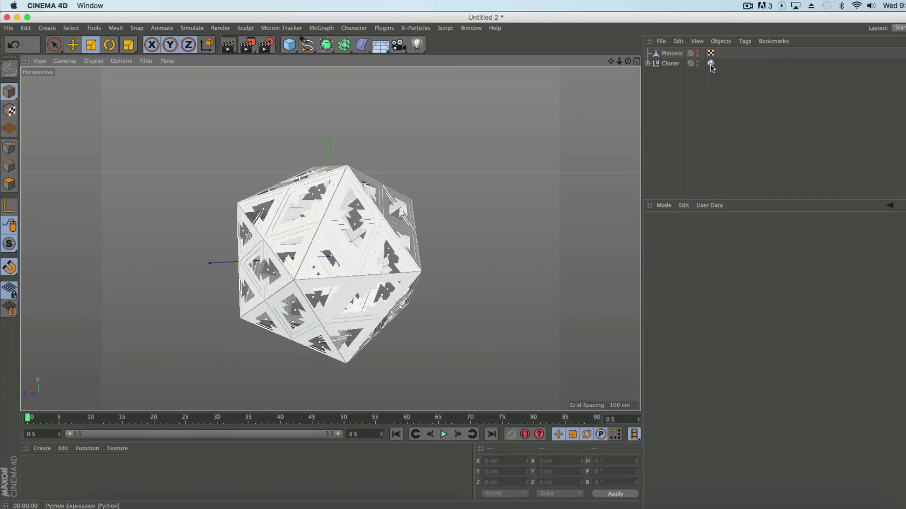
{"action": "left_click", "coordinate": [711, 63]}
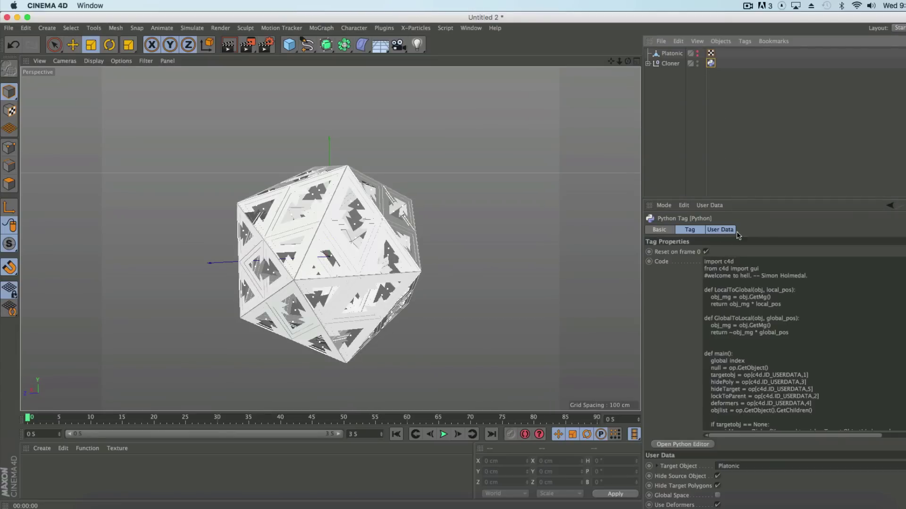
{"action": "left_click", "coordinate": [718, 486]}
{"action": "left_click", "coordinate": [717, 486]}
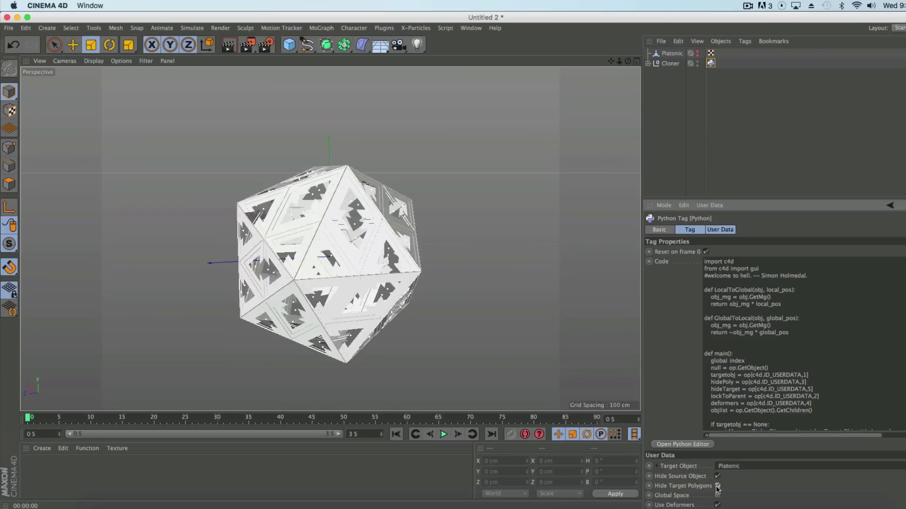
{"action": "left_click", "coordinate": [717, 486]}
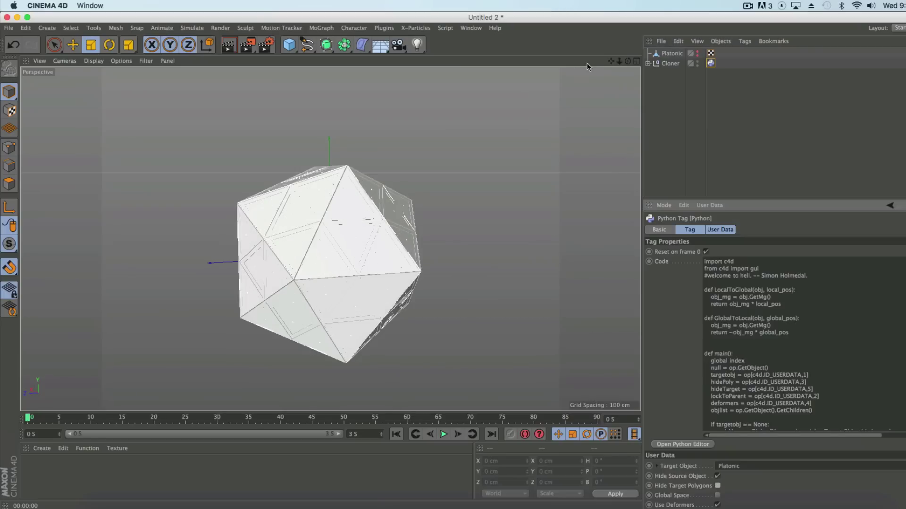
{"action": "left_click_drag", "start_coordinate": [628, 61], "coordinate": [810, 353]}
{"action": "left_click", "coordinate": [718, 486]}
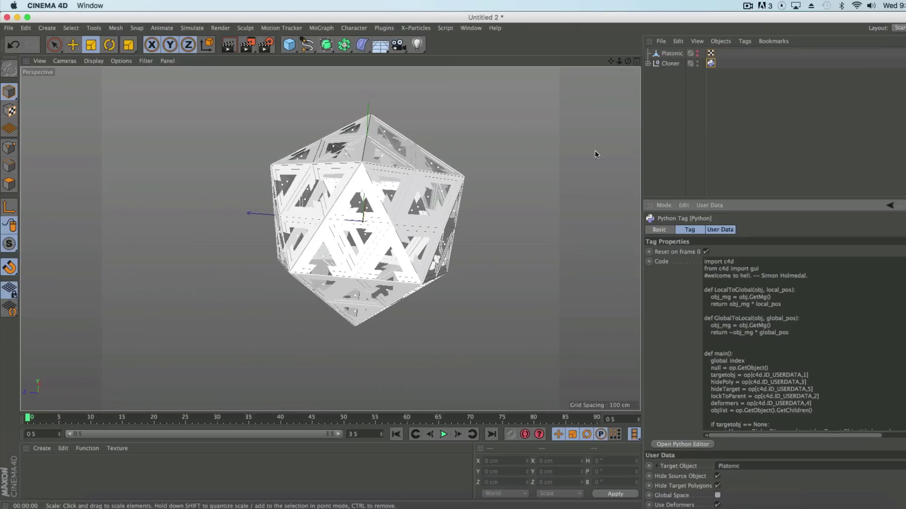
Add a Formula deformer, make it a child of the Platonic and select it.
{"action": "left_click_drag", "start_coordinate": [628, 61], "coordinate": [460, 79]}
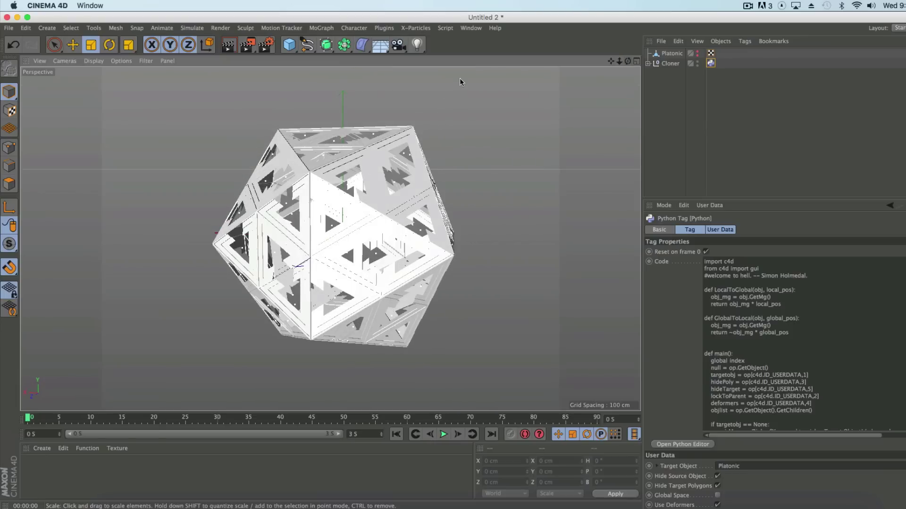
{"action": "left_click", "coordinate": [361, 46]}
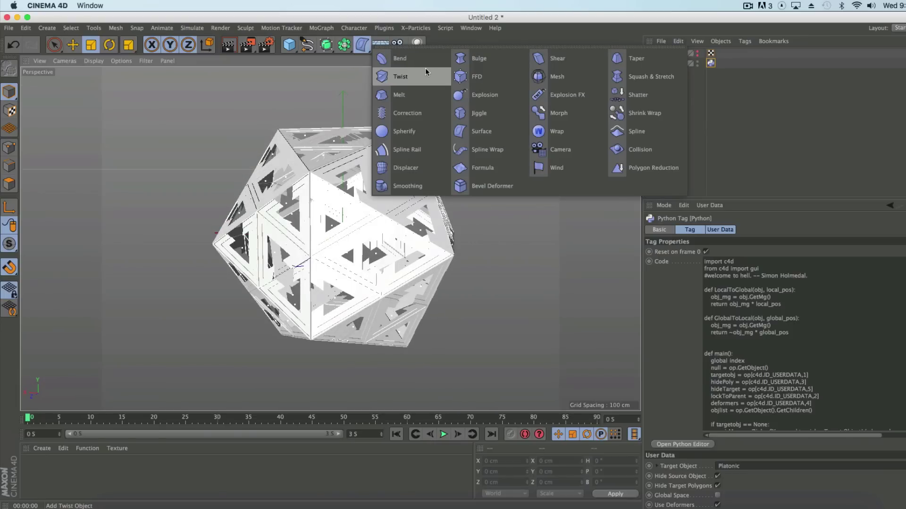
{"action": "left_click", "coordinate": [482, 168]}
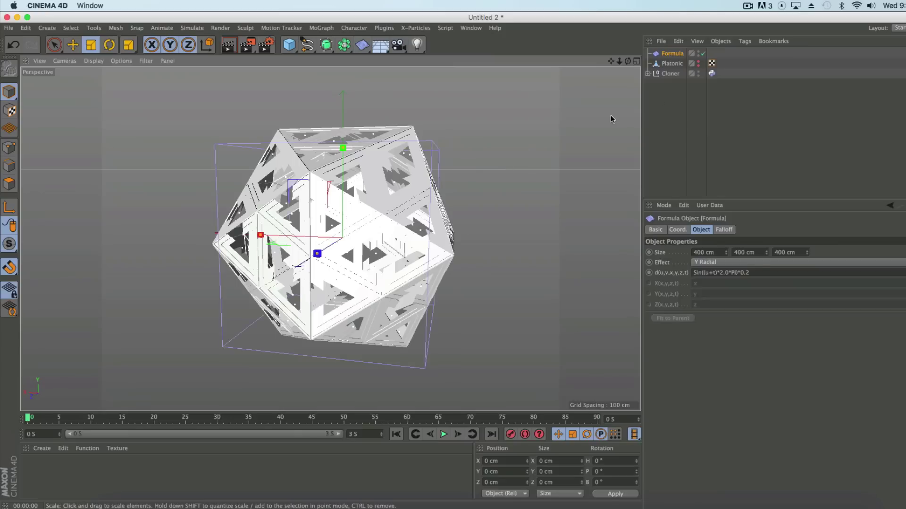
{"action": "left_click_drag", "start_coordinate": [671, 53], "coordinate": [676, 64]}
{"action": "left_click", "coordinate": [667, 55]}
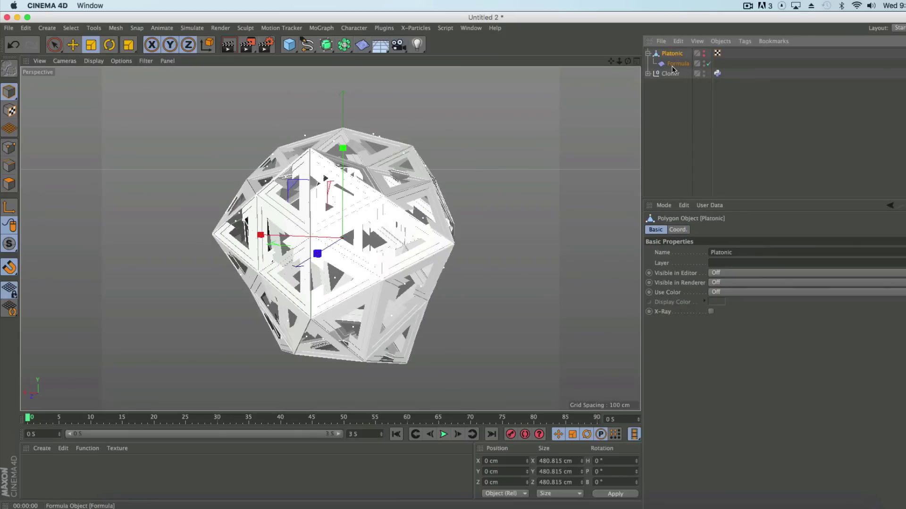
{"action": "left_click", "coordinate": [674, 64]}
Play the animation to preview the Formula deformation on the shape, and stop it.
{"action": "left_click_drag", "start_coordinate": [627, 62], "coordinate": [625, 70]}
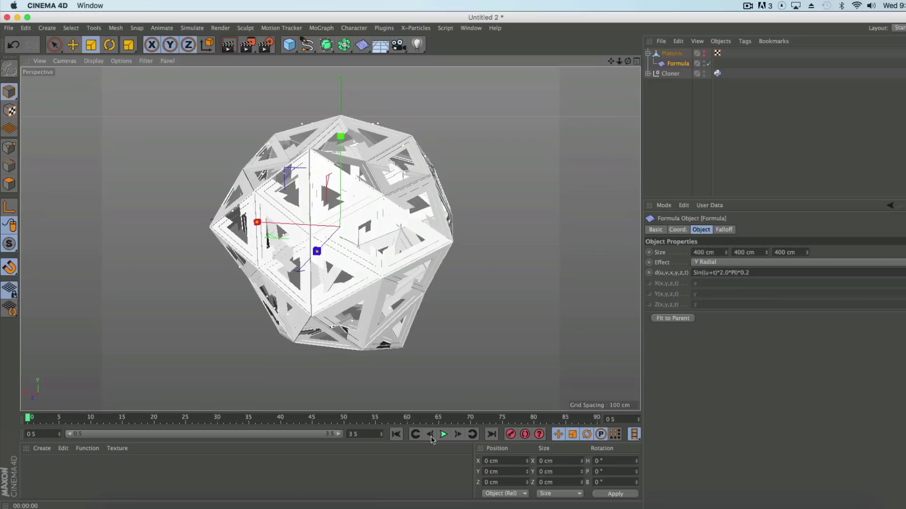
{"action": "left_click", "coordinate": [444, 435]}
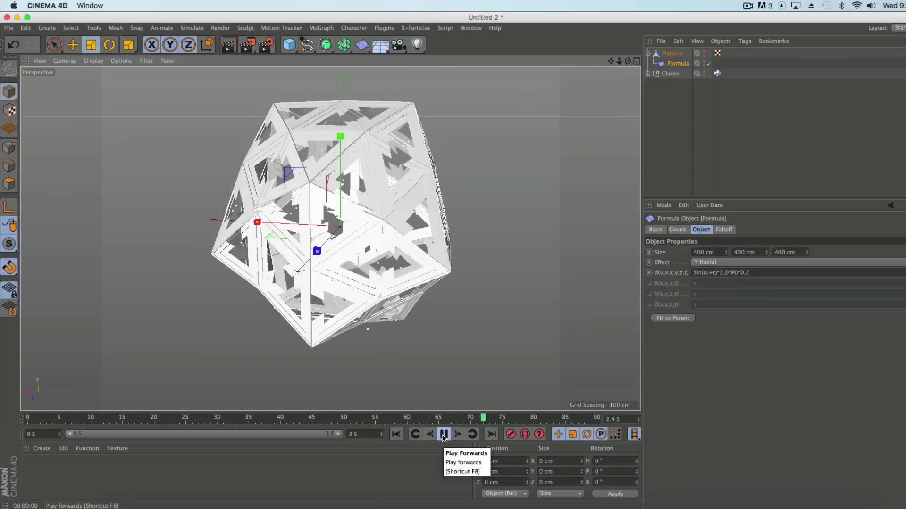
{"action": "left_click", "coordinate": [444, 435]}
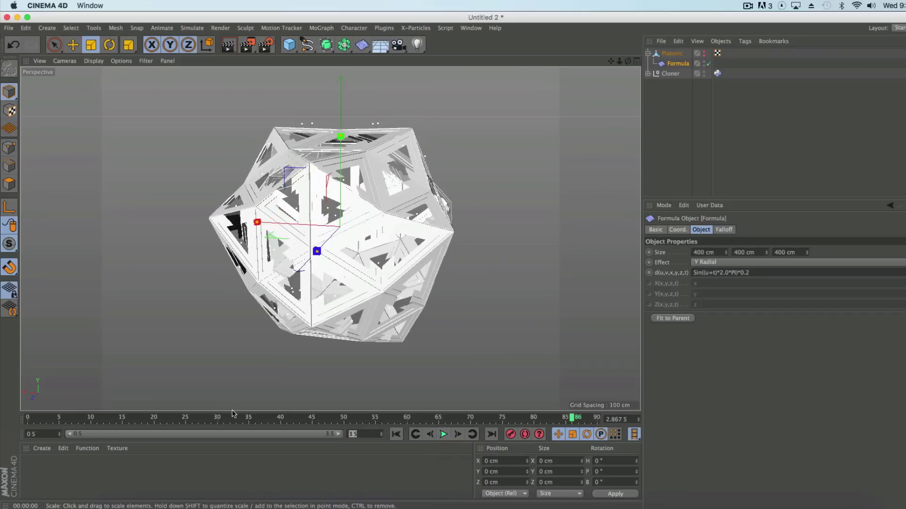
Set the project's end time to 6 seconds, extend the preview range to match and return to the start.
{"action": "key", "text": "Return"}
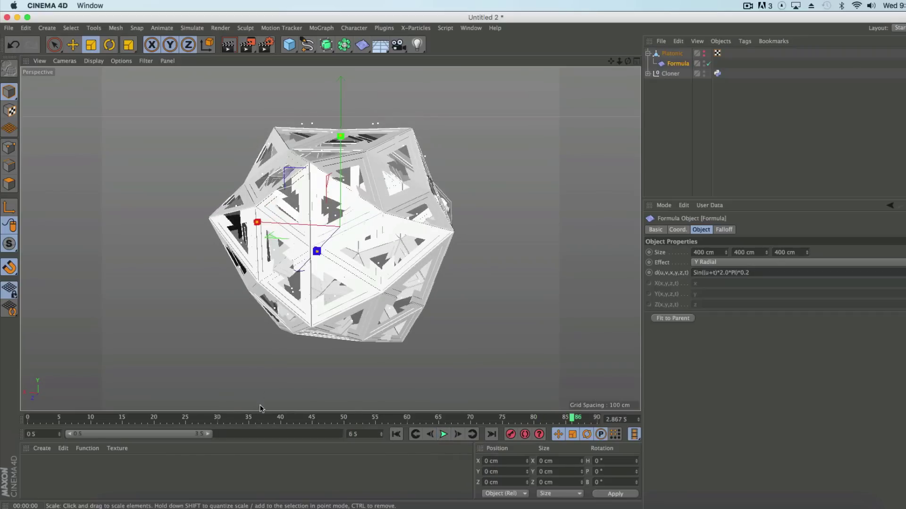
{"action": "left_click_drag", "start_coordinate": [212, 434], "coordinate": [340, 434]}
{"action": "left_click", "coordinate": [396, 434]}
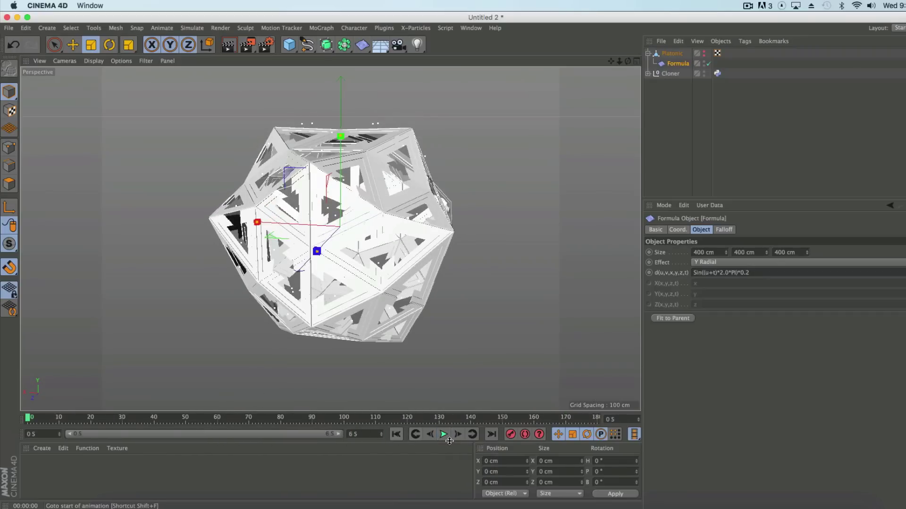
Play the extended animation while viewing the shape from another side, stop it and reselect the Formula deformer.
{"action": "left_click", "coordinate": [444, 434]}
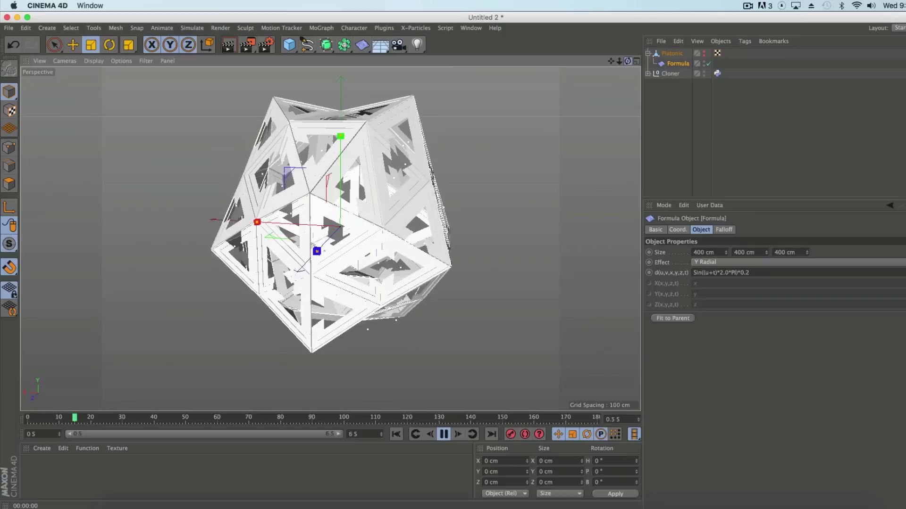
{"action": "left_click_drag", "start_coordinate": [627, 61], "coordinate": [540, 71]}
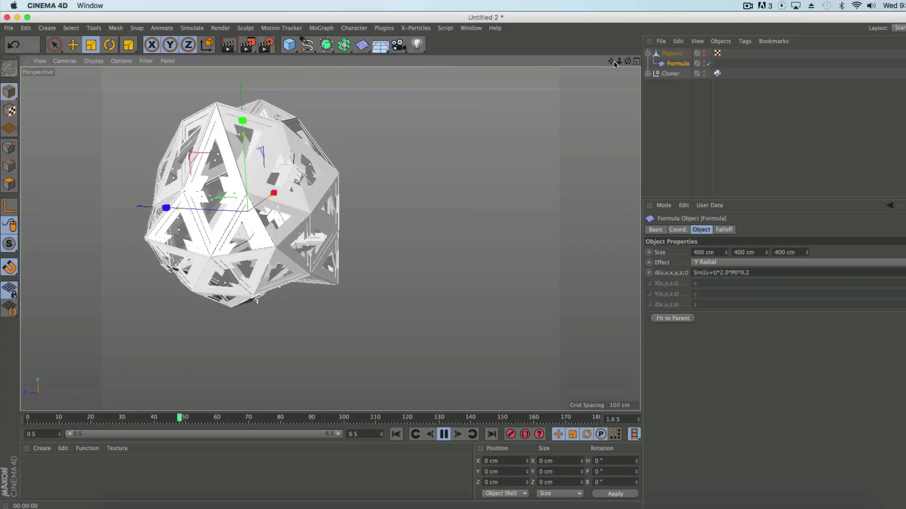
{"action": "left_click_drag", "start_coordinate": [611, 61], "coordinate": [651, 54]}
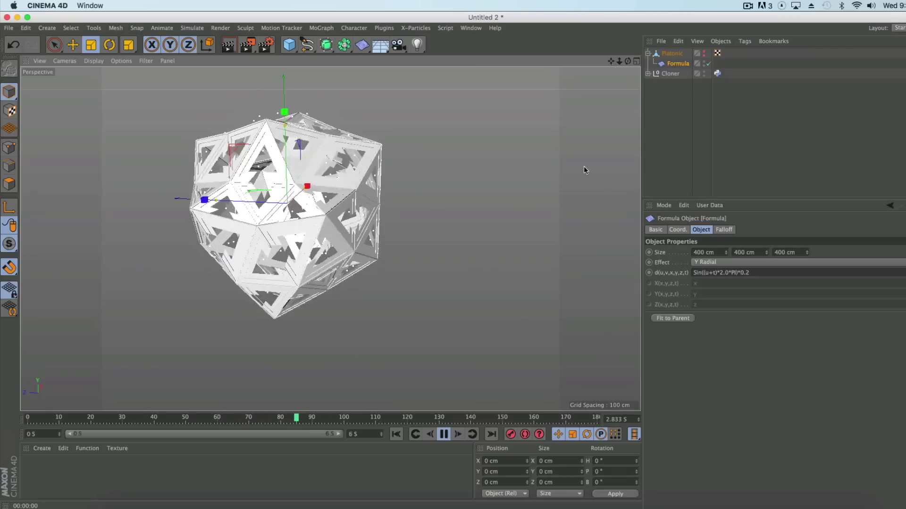
{"action": "key", "text": "space"}
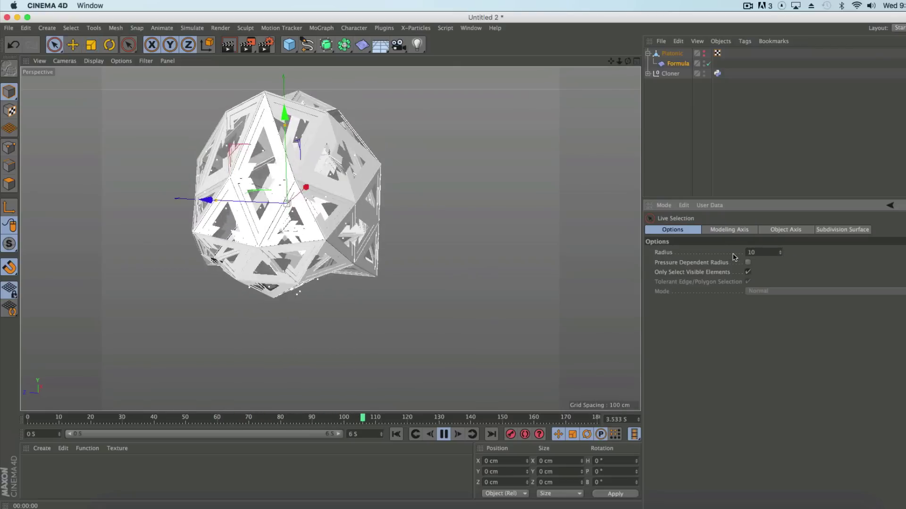
{"action": "left_click", "coordinate": [673, 64]}
{"action": "left_click", "coordinate": [444, 434]}
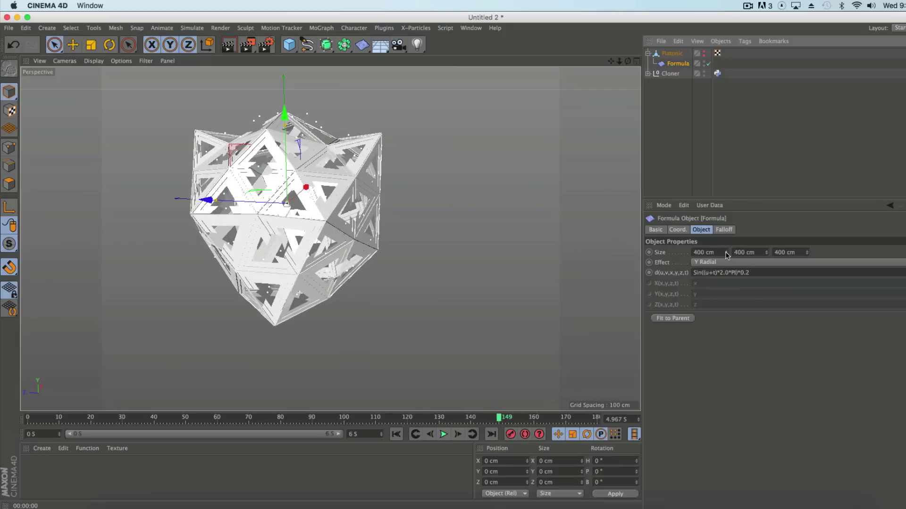
Set the Formula deformer's X size to 516 cm and Y size to 529 cm, and preview its Spherical effect.
{"action": "left_click_drag", "start_coordinate": [726, 253], "coordinate": [729, 247]}
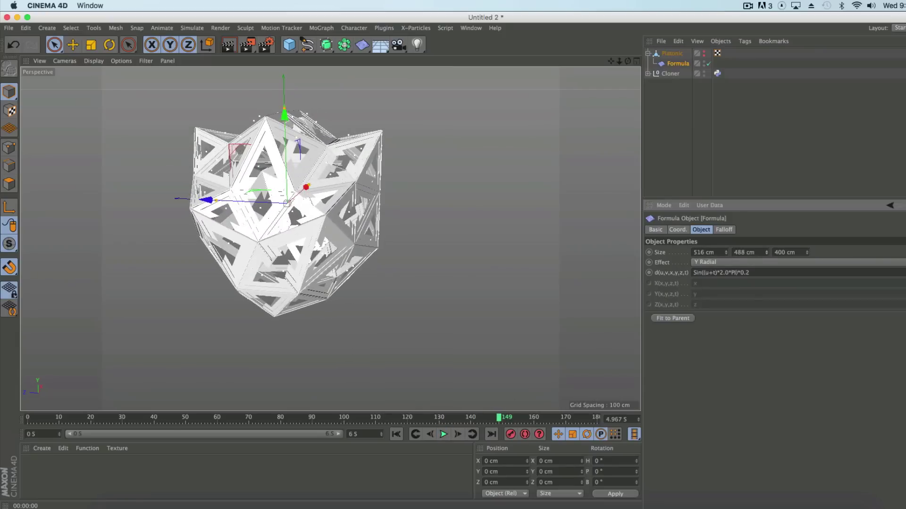
{"action": "left_click", "coordinate": [771, 263]}
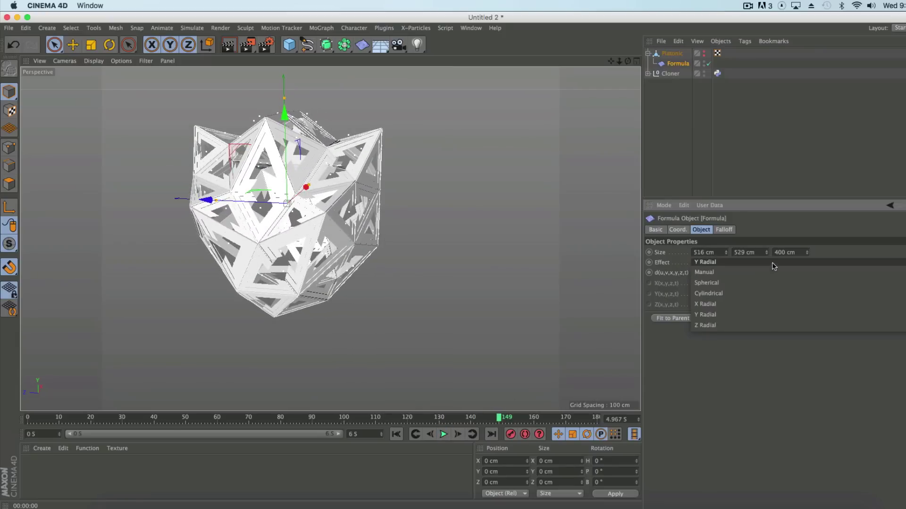
{"action": "left_click", "coordinate": [737, 281]}
{"action": "left_click", "coordinate": [395, 434]}
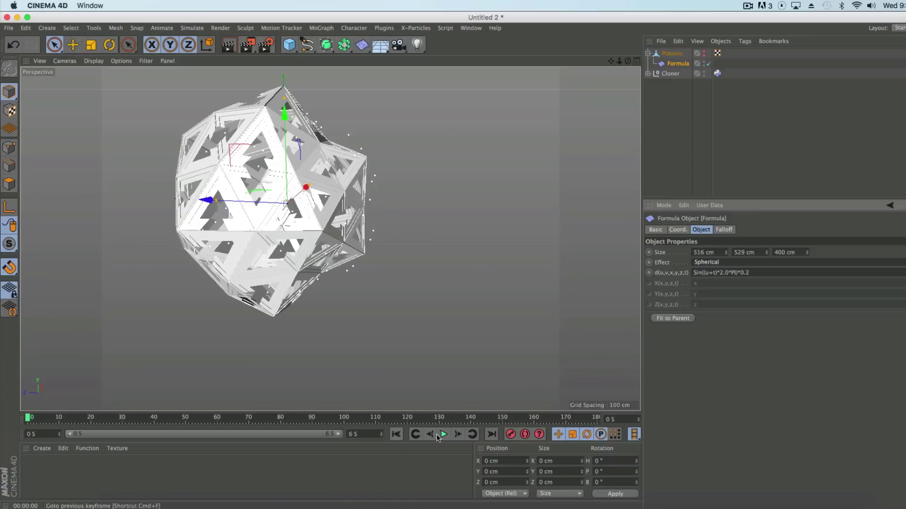
{"action": "left_click", "coordinate": [443, 435]}
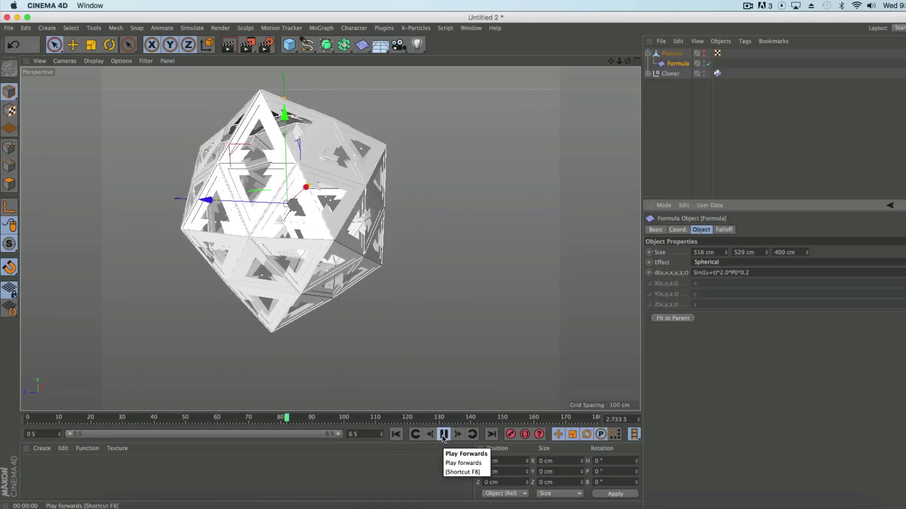
{"action": "left_click", "coordinate": [443, 434]}
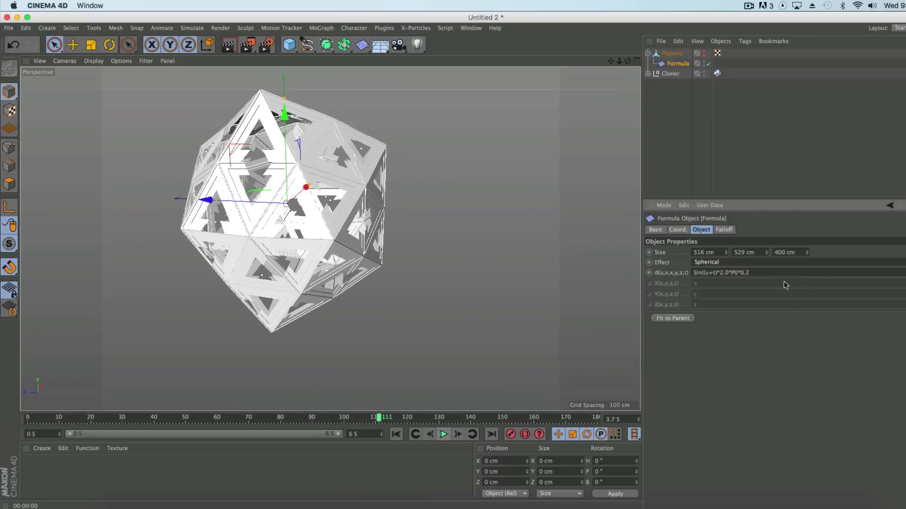
Change the Formula deformer's effect to Cylindrical and play the animation from the start.
{"action": "left_click", "coordinate": [744, 262]}
{"action": "left_click", "coordinate": [723, 295]}
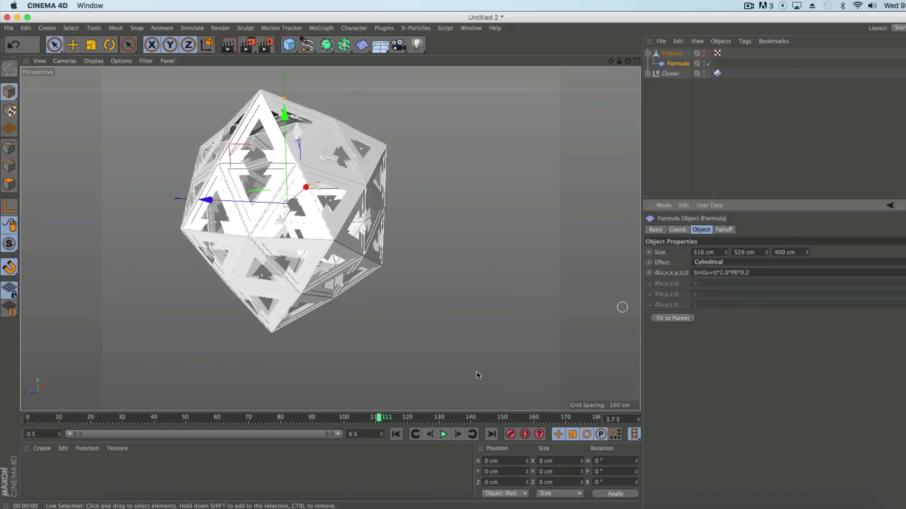
{"action": "left_click", "coordinate": [396, 434]}
{"action": "left_click", "coordinate": [444, 435]}
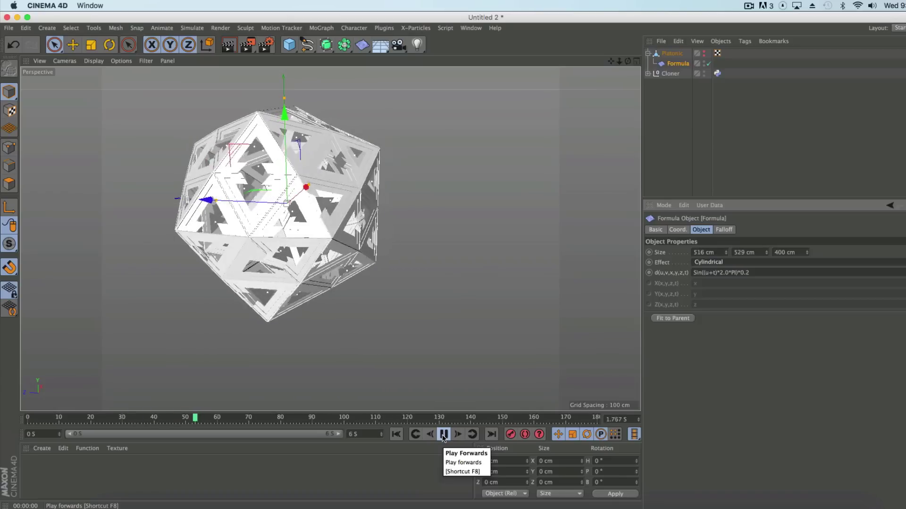
{"action": "left_click", "coordinate": [443, 434]}
Change the deformer's formula to Sin((u+t)*6.0*PI)*0.7 and play the animation.
{"action": "left_click", "coordinate": [707, 273]}
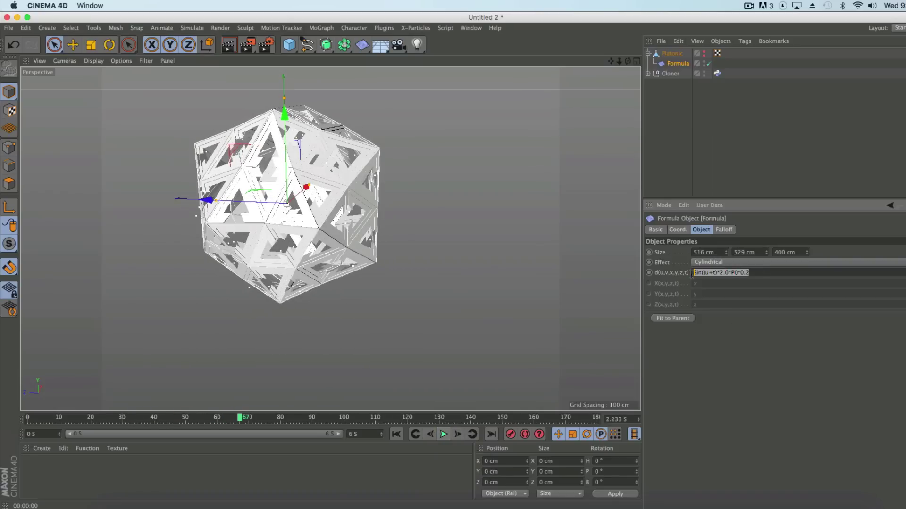
{"action": "left_click", "coordinate": [707, 273]}
{"action": "left_click_drag", "start_coordinate": [751, 272], "coordinate": [682, 282]}
{"action": "left_click", "coordinate": [751, 272]}
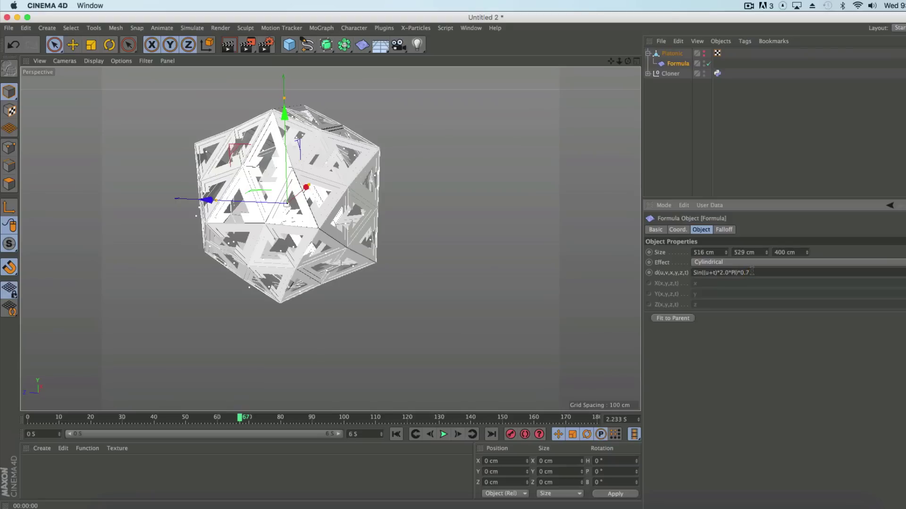
{"action": "left_click", "coordinate": [442, 435]}
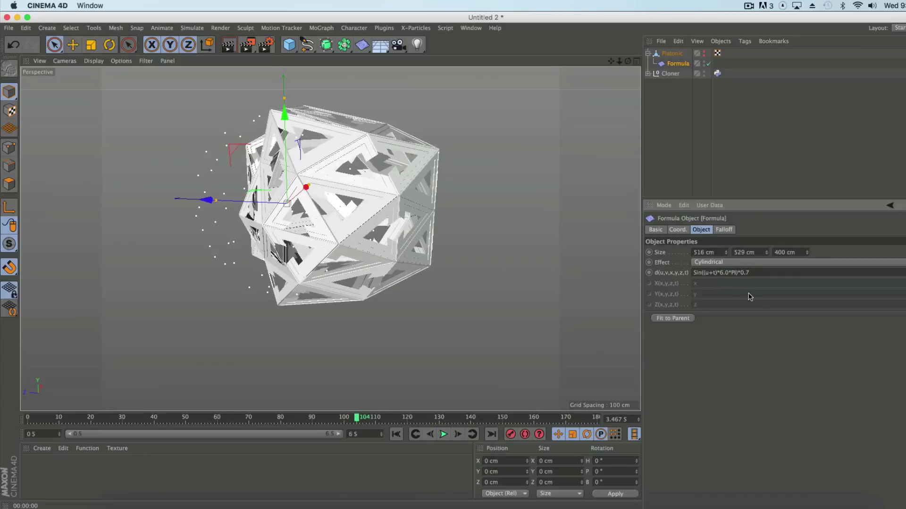
Play the animation again from the first frame to preview the Cylindrical Formula deformation.
{"action": "left_click", "coordinate": [396, 434]}
{"action": "left_click", "coordinate": [443, 434]}
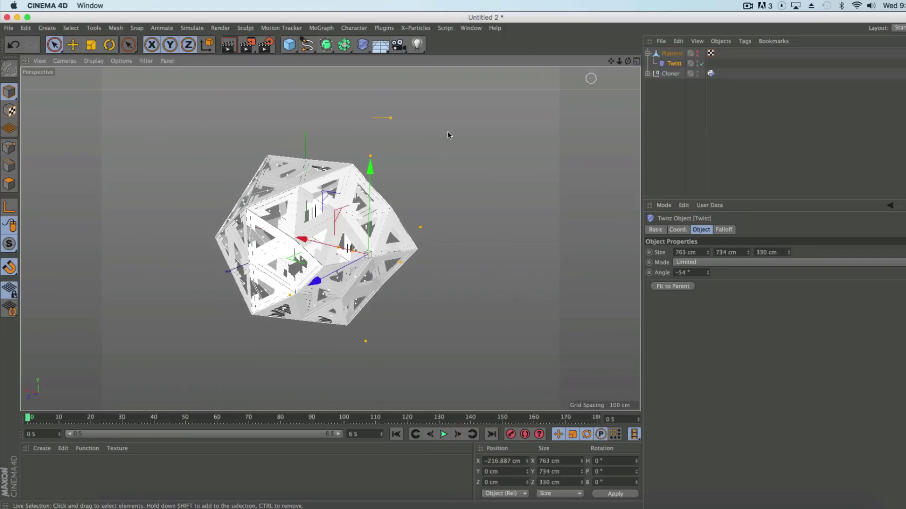
Add a standard Omni light and move it along Z to about 502 cm.
{"action": "left_click", "coordinate": [417, 45]}
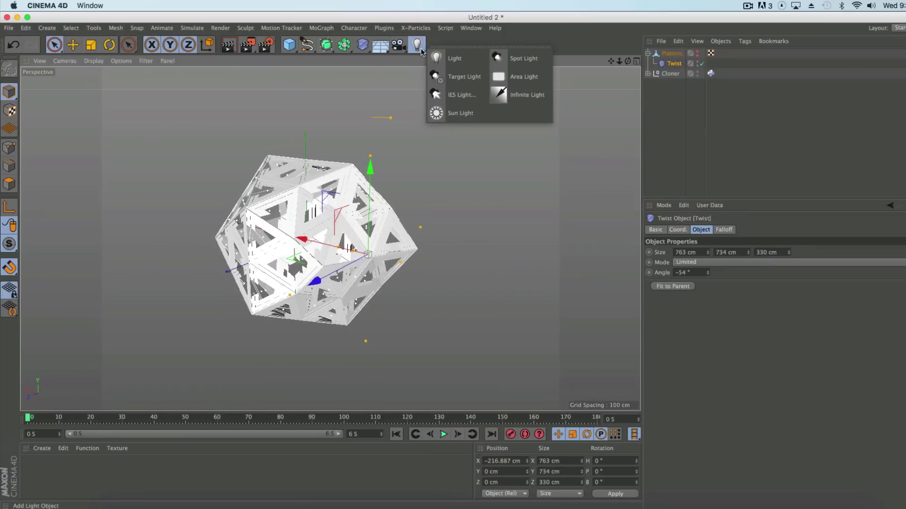
{"action": "left_click", "coordinate": [449, 58]}
{"action": "left_click_drag", "start_coordinate": [215, 275], "coordinate": [66, 328]}
Give the light Shadow Maps (Soft) shadows, move it along X to about -386 cm, and render the view.
{"action": "left_click", "coordinate": [698, 313]}
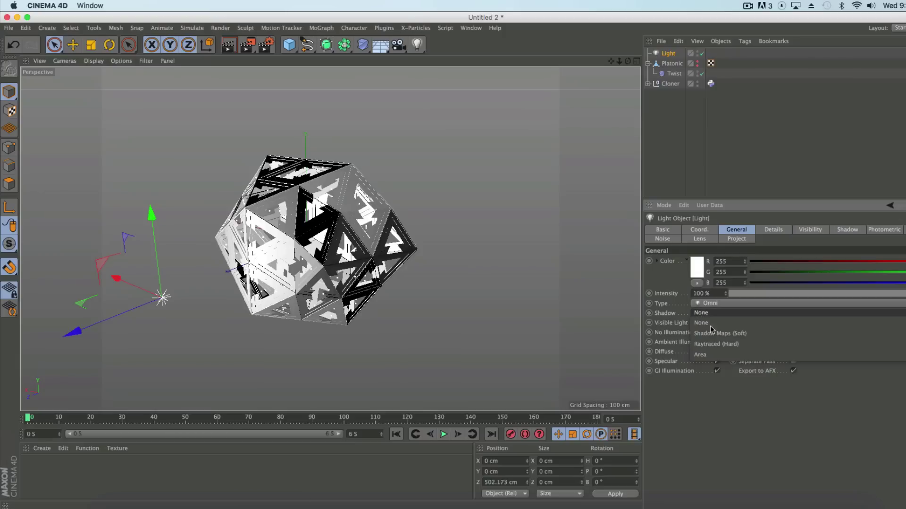
{"action": "left_click", "coordinate": [710, 330]}
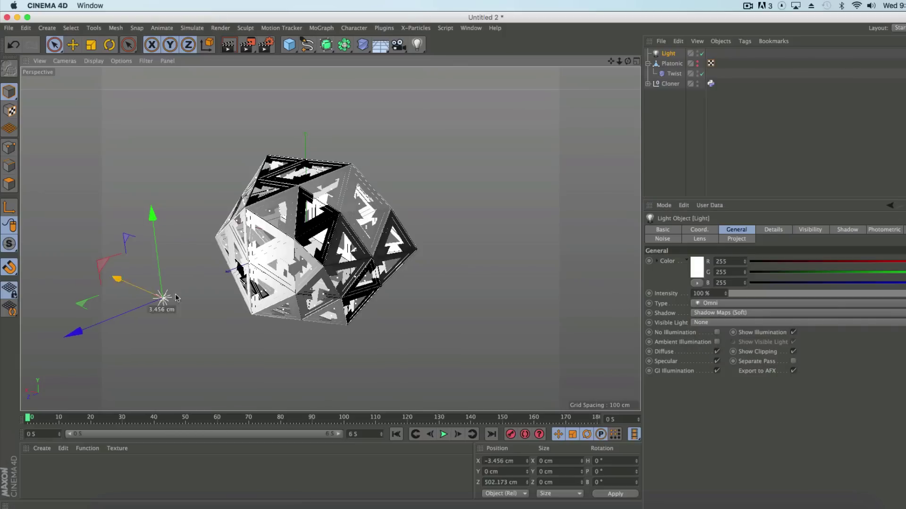
{"action": "left_click_drag", "start_coordinate": [126, 293], "coordinate": [261, 350]}
{"action": "key", "text": "ctrl+r"}
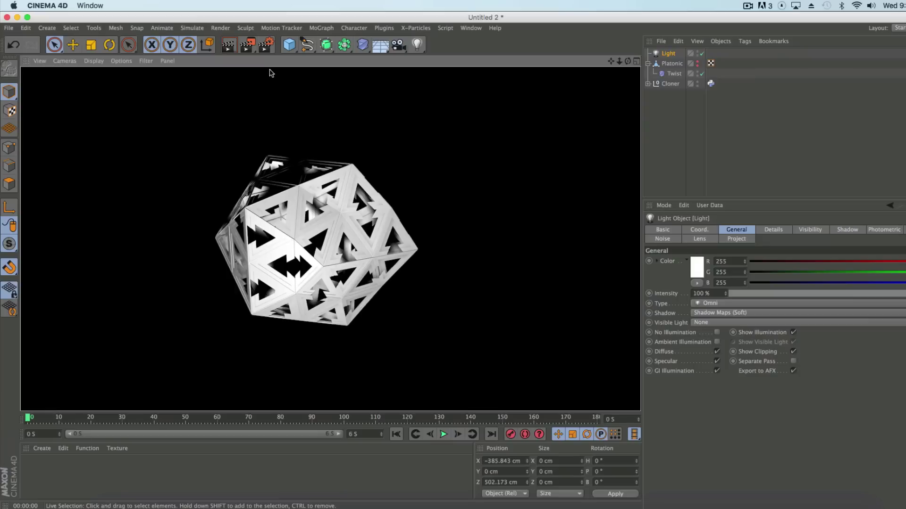
Add the Ambient Occlusion effect to the render settings and render the view again.
{"action": "left_click", "coordinate": [267, 44]}
{"action": "left_click", "coordinate": [75, 198]}
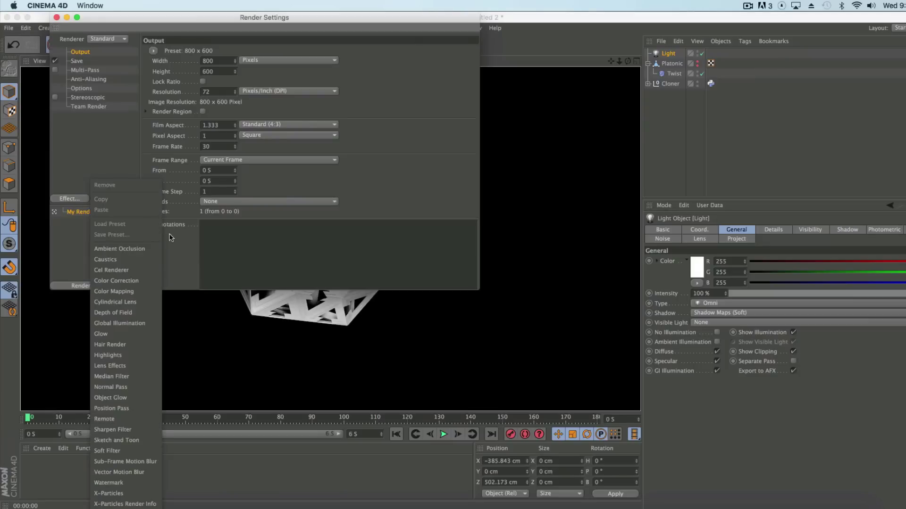
{"action": "left_click", "coordinate": [56, 18]}
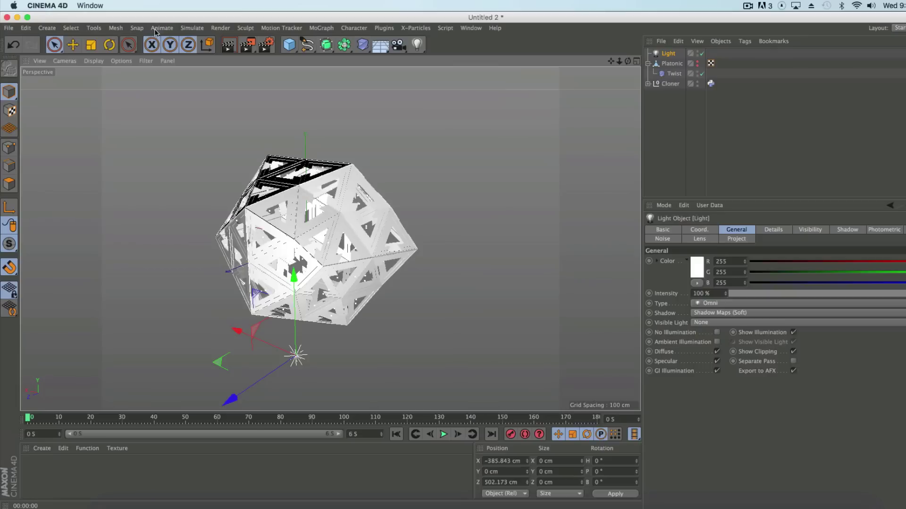
{"action": "key", "text": "super+r"}
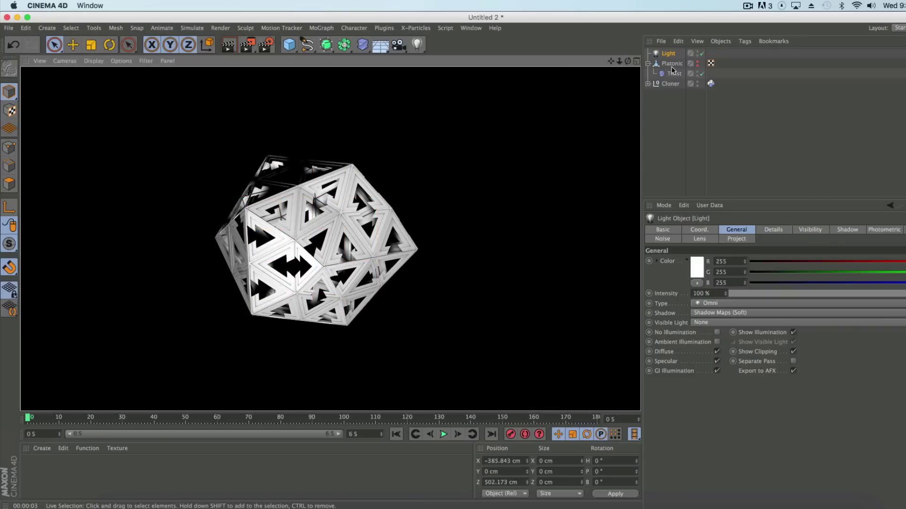
Render the shape from a different viewing angle and display the settings of the Cloner's Python tag.
{"action": "left_click_drag", "start_coordinate": [627, 61], "coordinate": [627, 35]}
{"action": "left_click", "coordinate": [228, 45]}
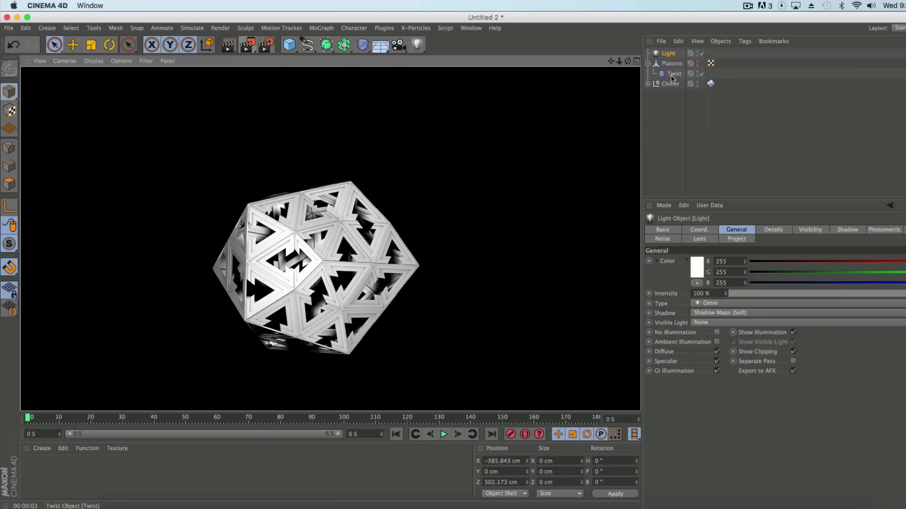
{"action": "left_click", "coordinate": [711, 83]}
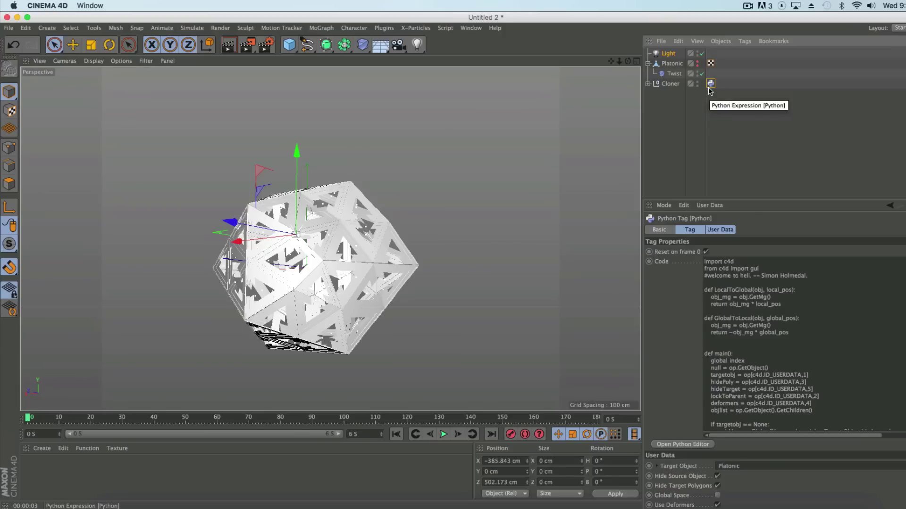